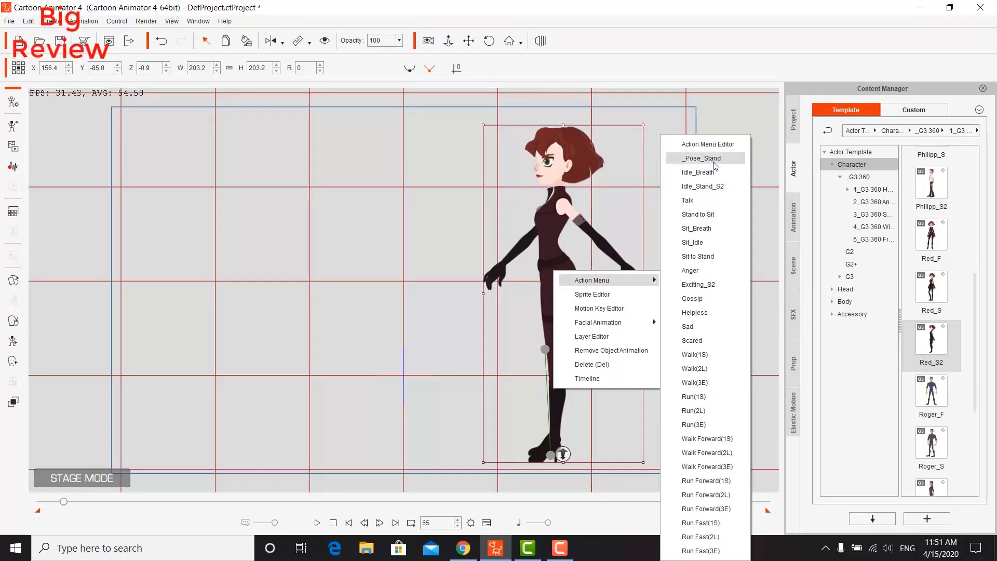
# Step: Apply the Idle_Stand_S2 action to the red-haired character at frame 65 and play it back
pyautogui.click(713, 187)
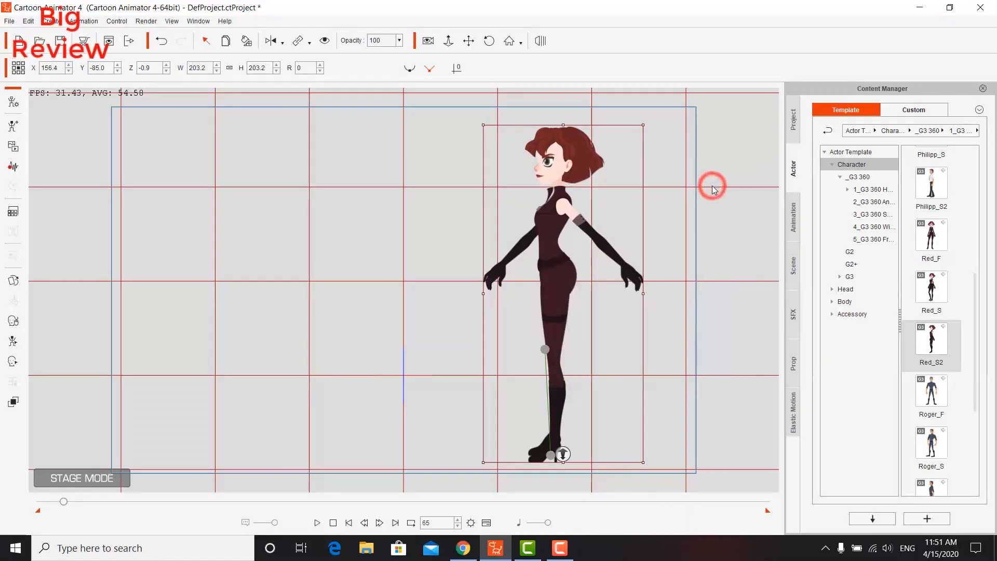
pyautogui.press('space')
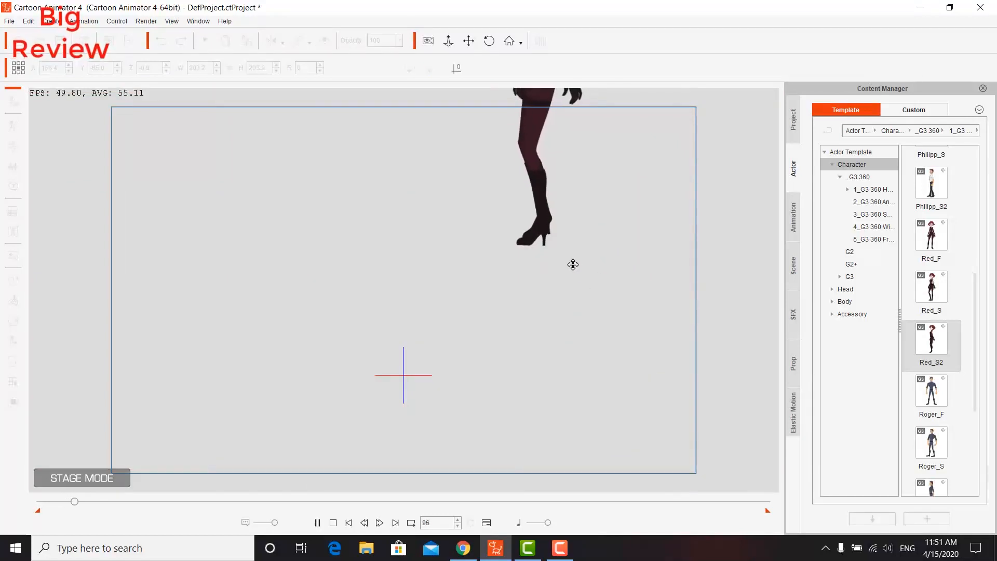
pyautogui.press('space')
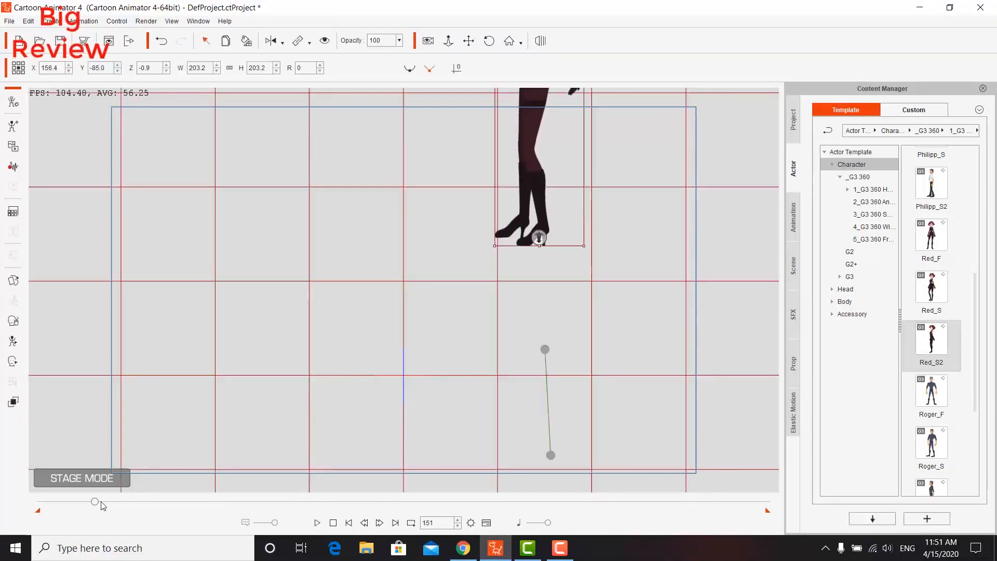
# Step: At frame 1, remove the character's object animation, then scale it to about 211.6 and place it at about X 145, Y -80
pyautogui.moveTo(95, 503); pyautogui.dragTo(40, 501)
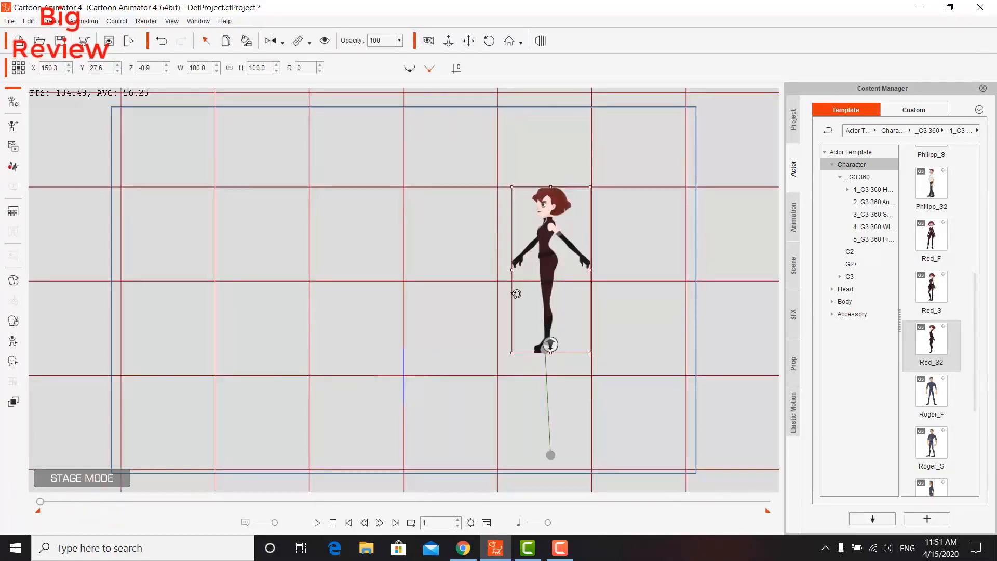
pyautogui.rightClick(536, 265)
pyautogui.click(604, 345)
pyautogui.moveTo(590, 352); pyautogui.dragTo(566, 303)
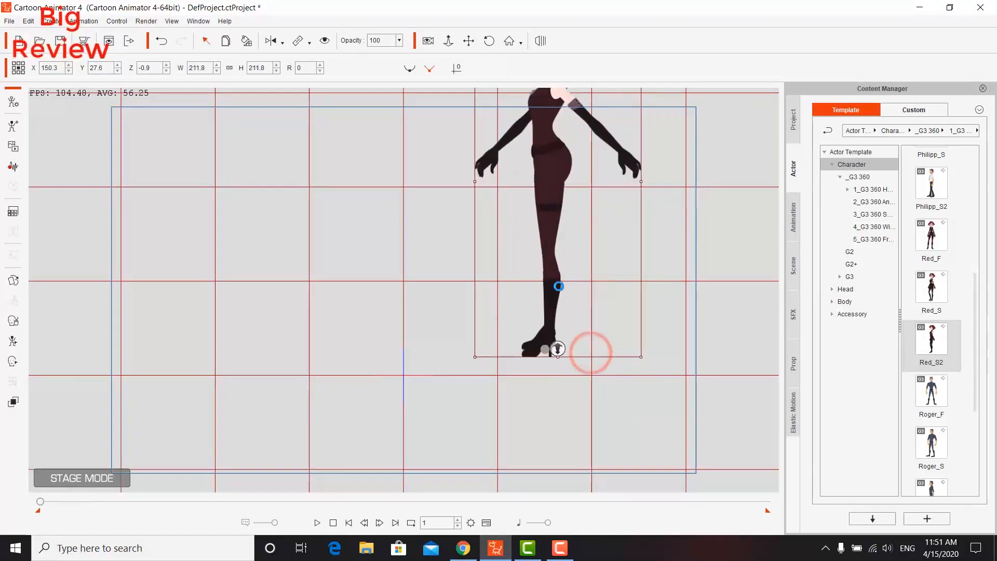
pyautogui.moveTo(553, 253); pyautogui.dragTo(550, 356)
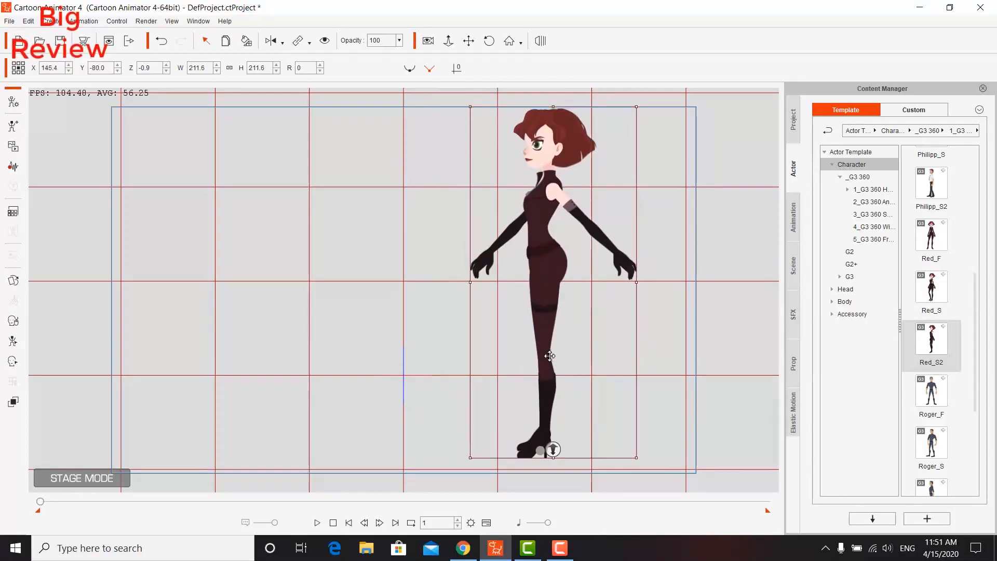
# Step: Apply the Idle_Stand_S2 action to the enlarged character at frame 1 and preview the motion
pyautogui.rightClick(553, 258)
pyautogui.moveTo(652, 266)
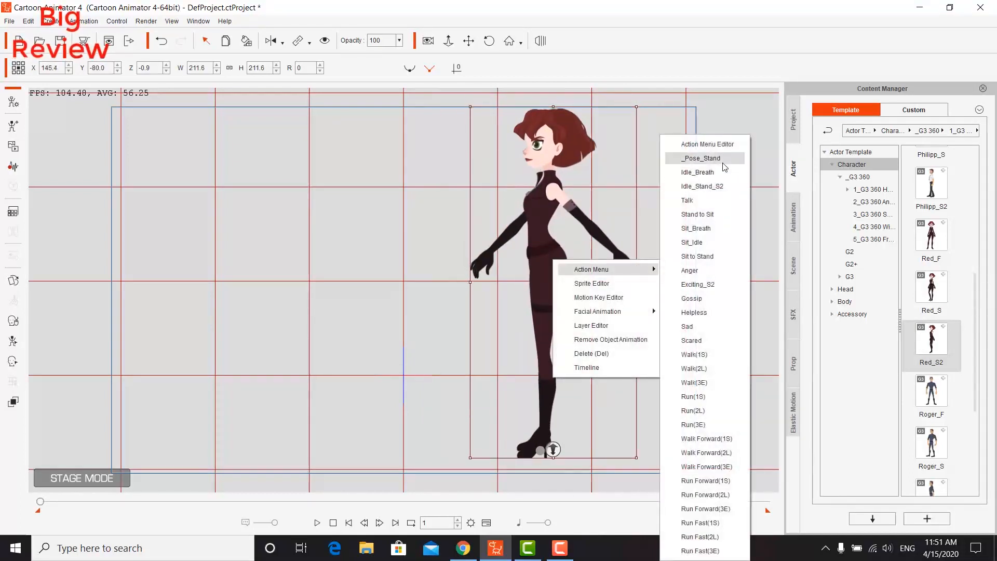
pyautogui.click(719, 185)
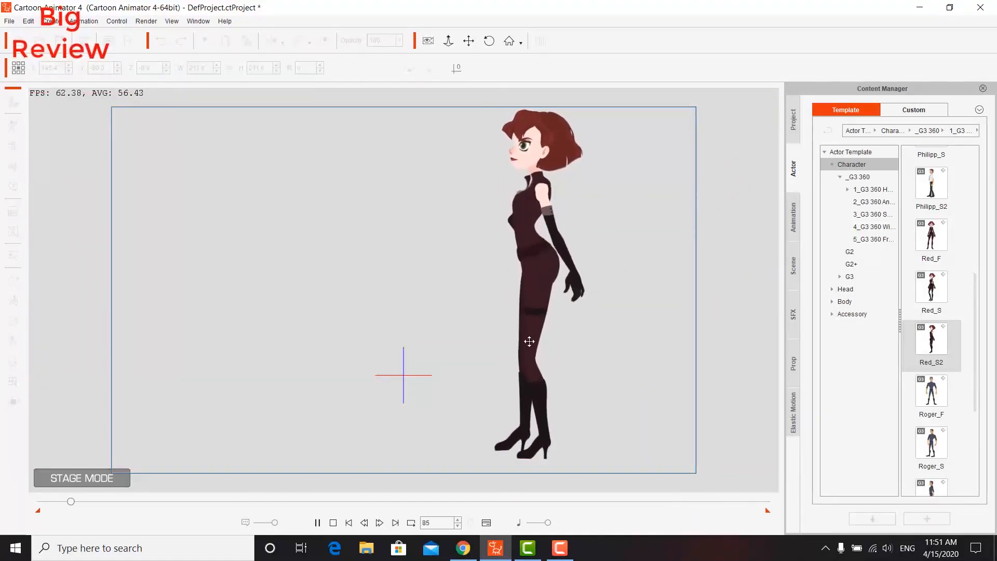
pyautogui.press('space')
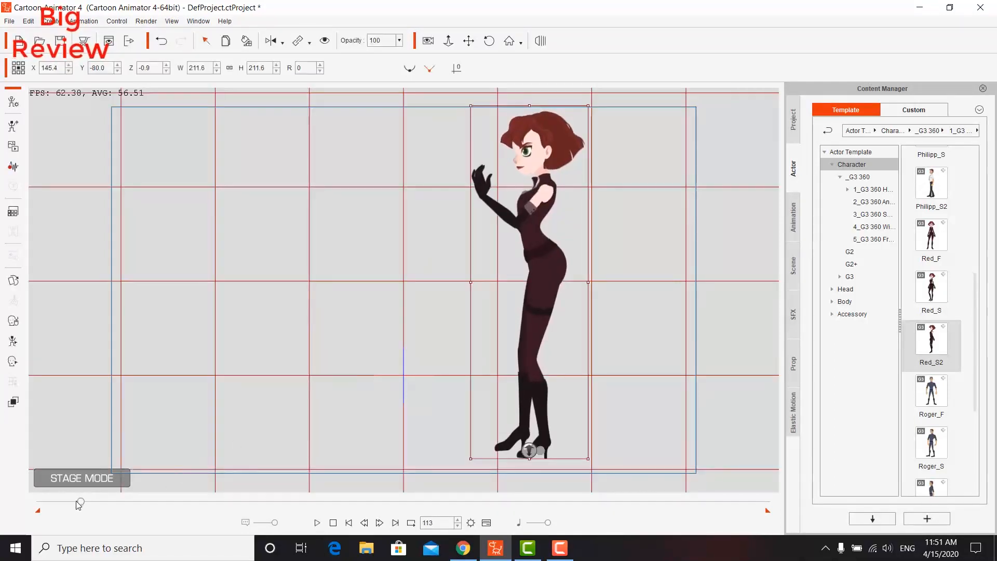
# Step: Return to frame 1 and remove the idle action's object animation from the character
pyautogui.moveTo(78, 505); pyautogui.dragTo(40, 501)
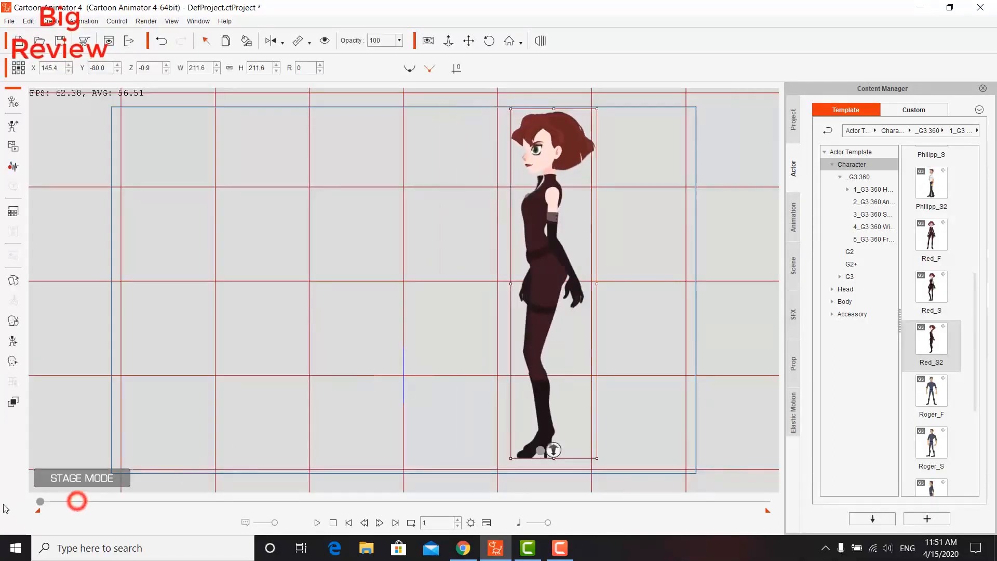
pyautogui.rightClick(540, 279)
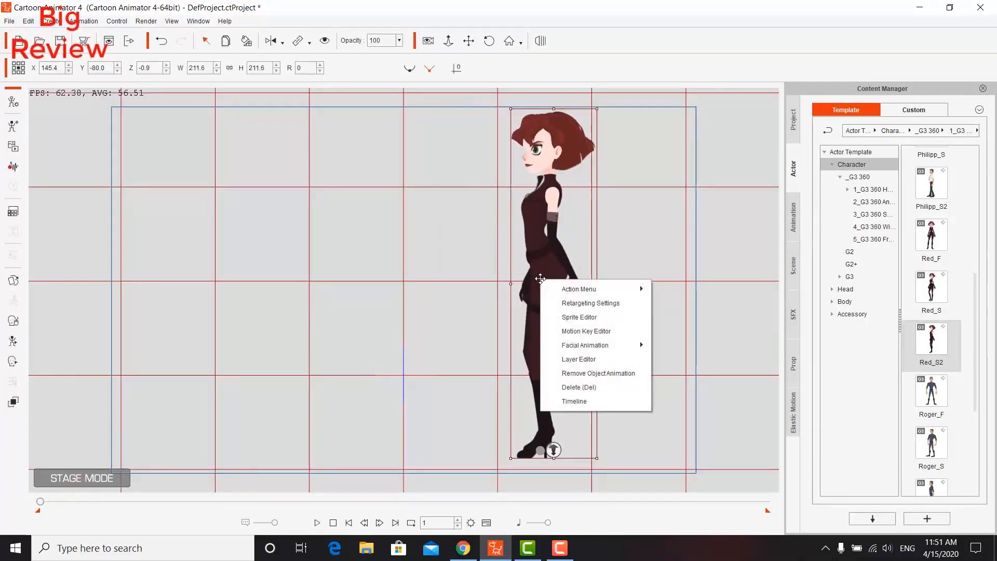
pyautogui.click(639, 372)
pyautogui.click(648, 316)
pyautogui.click(534, 252)
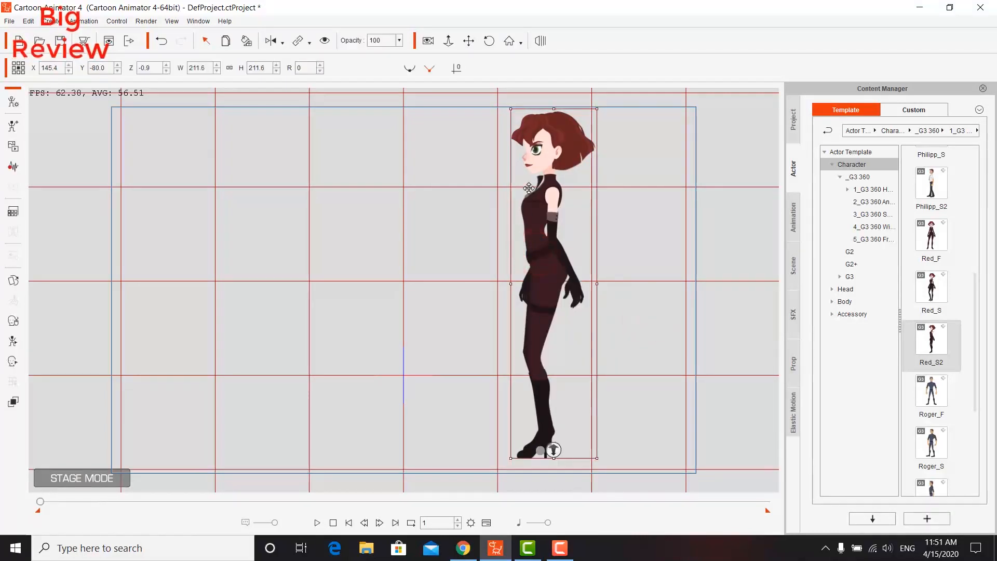
# Step: Open the Motion Key Editor for the character, select the right hand bone (RHand) and show the timeline
pyautogui.rightClick(542, 199)
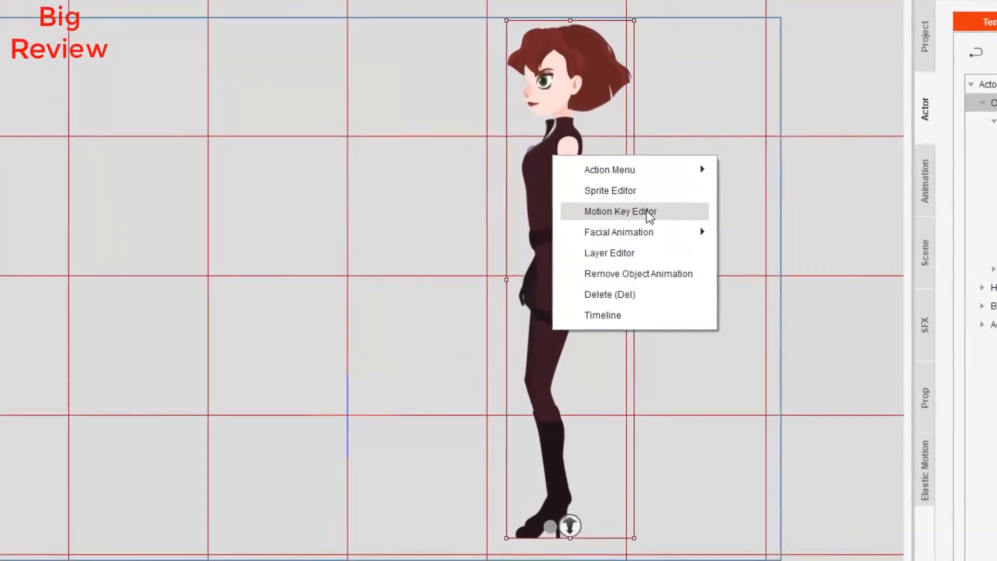
pyautogui.click(602, 237)
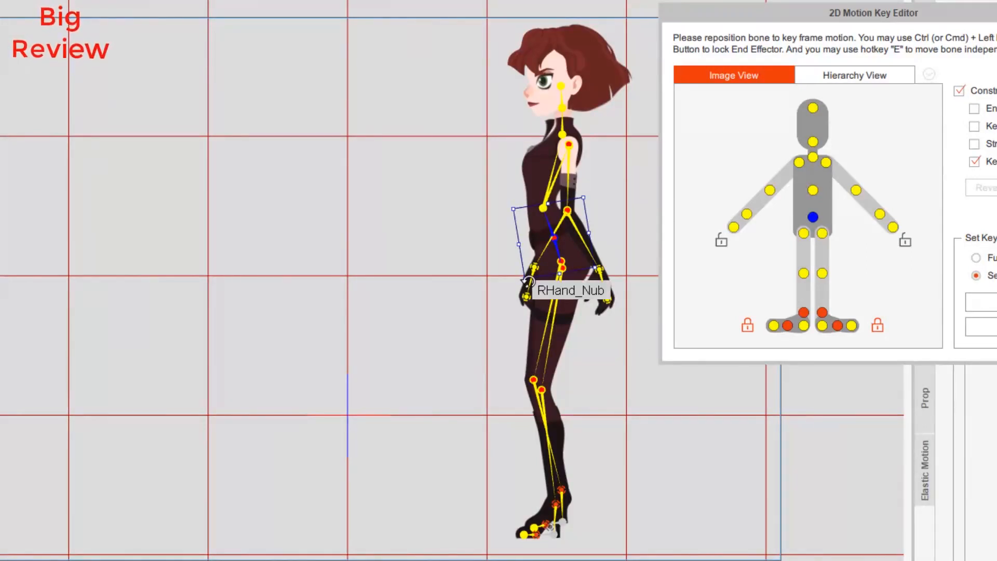
pyautogui.click(746, 215)
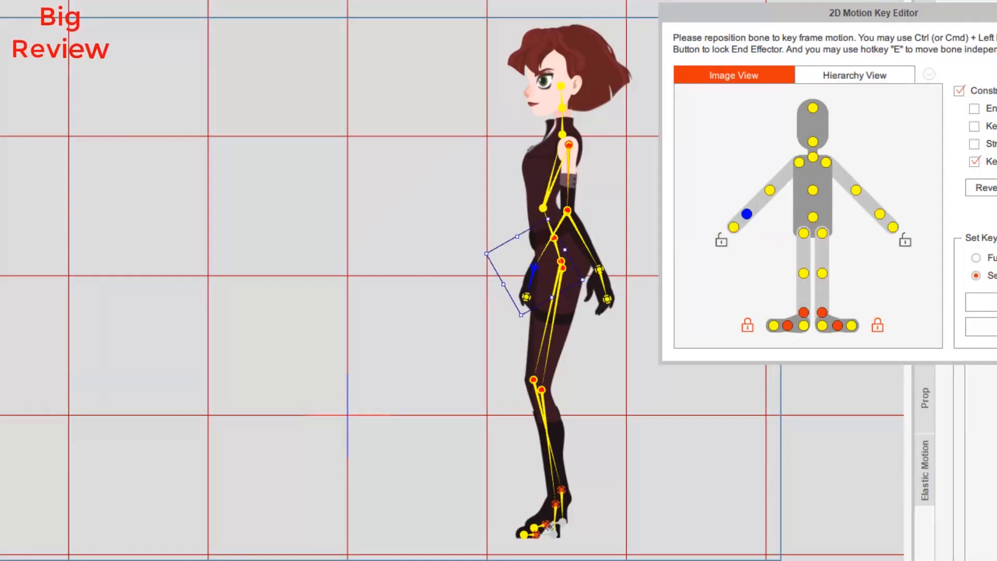
pyautogui.press('F3')
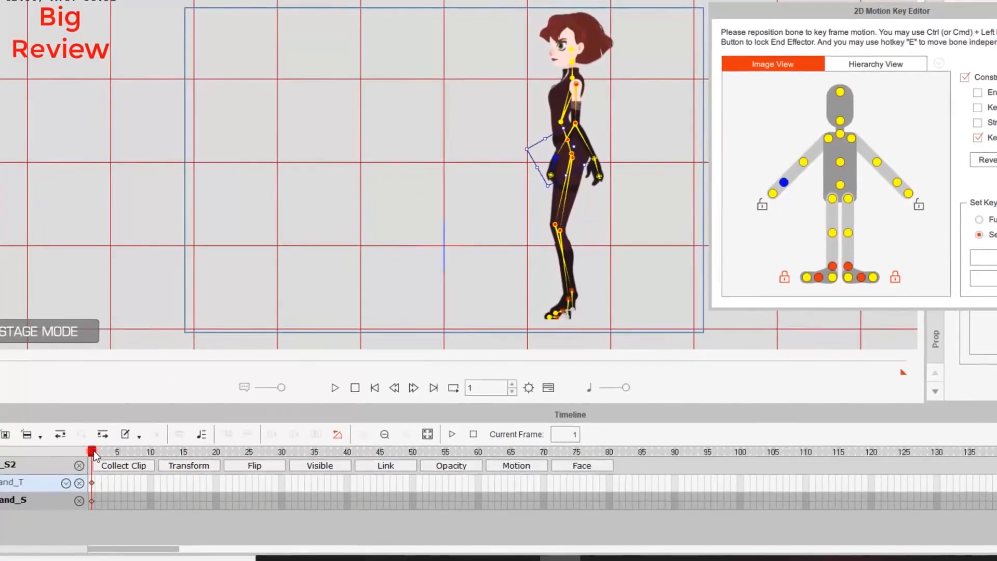
# Step: At frame 10, raise the right arm to point horizontally forward and fine-tune the right hand's position
pyautogui.moveTo(91, 450); pyautogui.dragTo(150, 455)
pyautogui.moveTo(546, 155); pyautogui.dragTo(444, 71)
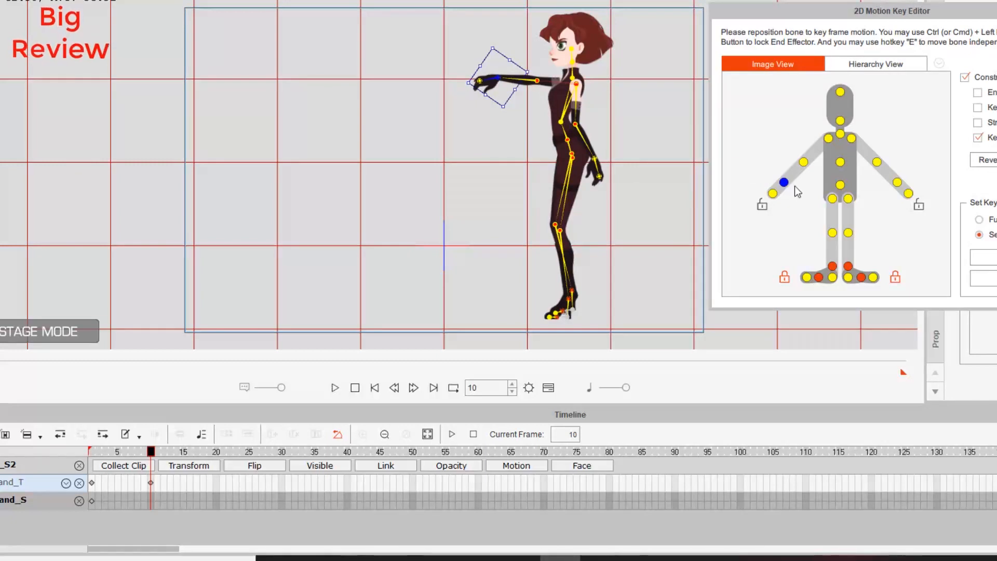
pyautogui.click(773, 194)
pyautogui.click(500, 110)
pyautogui.click(783, 183)
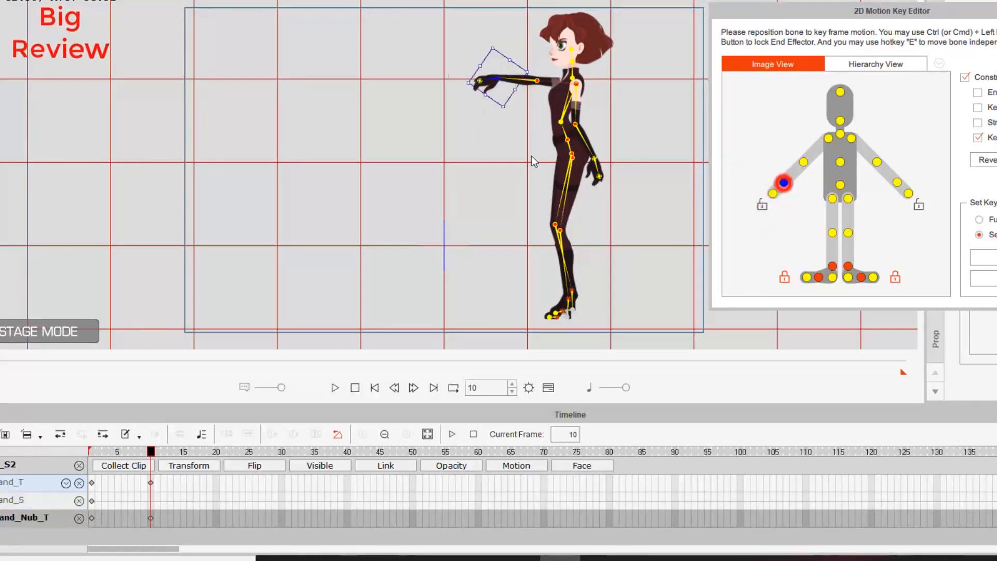
pyautogui.moveTo(509, 107)
pyautogui.mouseDown()
pyautogui.moveTo(508, 42)
pyautogui.moveTo(507, 106)
pyautogui.moveTo(499, 109)
pyautogui.mouseUp()
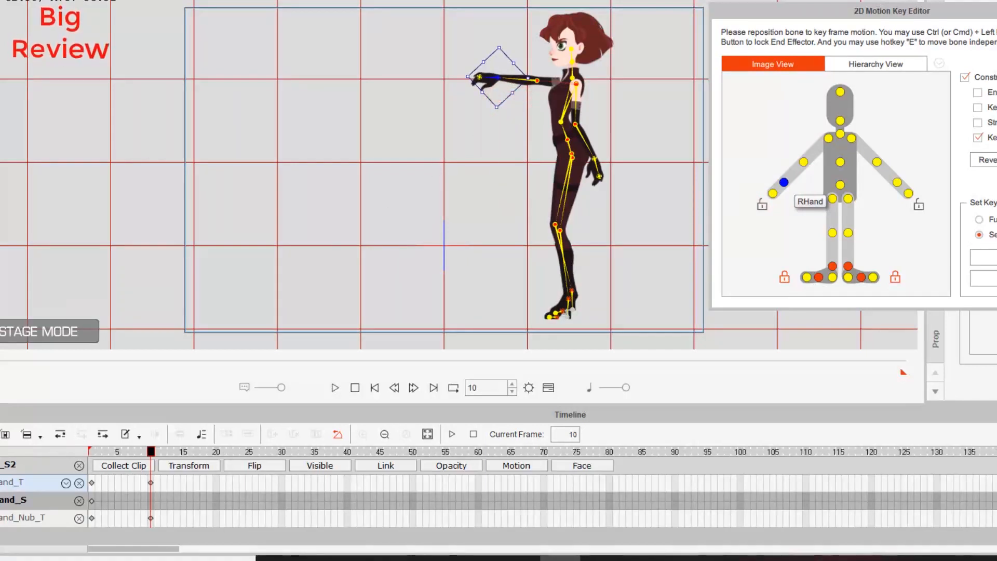
pyautogui.press('s')
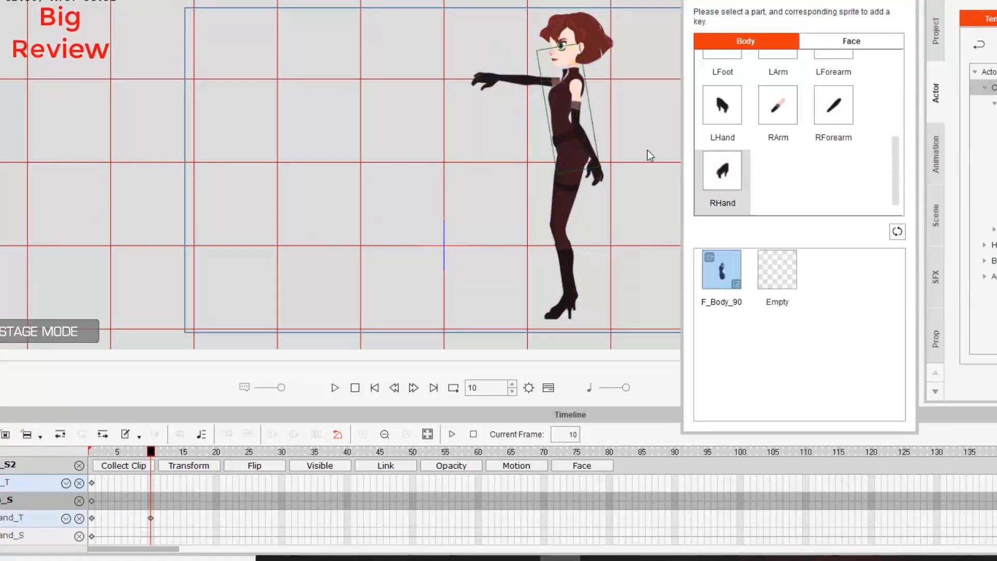
pyautogui.scroll(1, 764, 150)
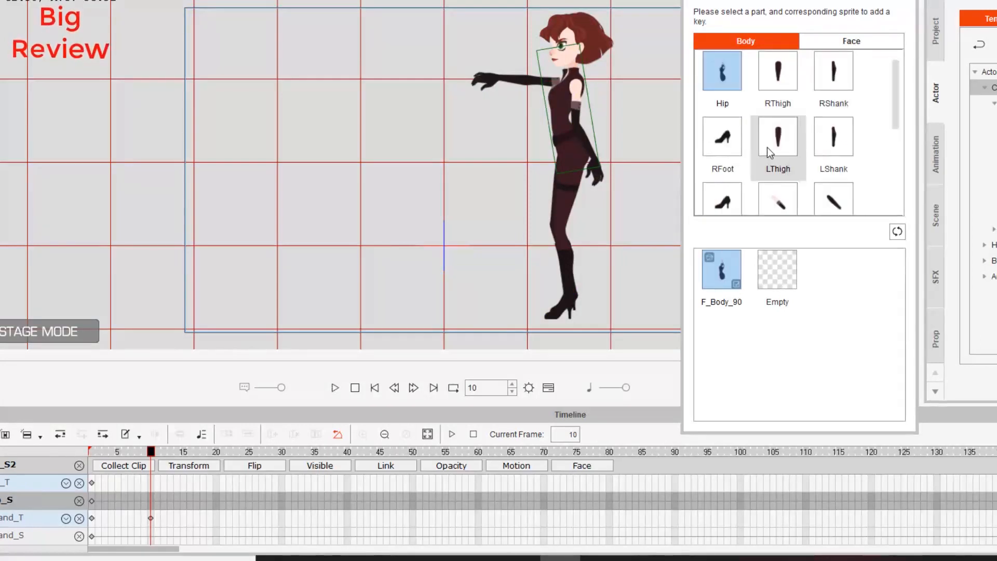
pyautogui.scroll(-1, 767, 151)
pyautogui.scroll(2, 722, 178)
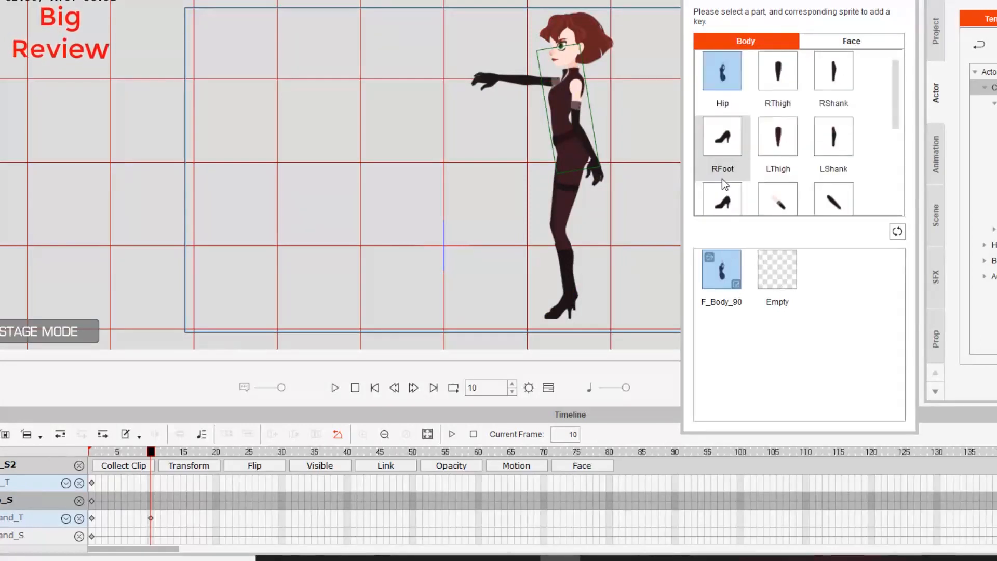
pyautogui.press('s')
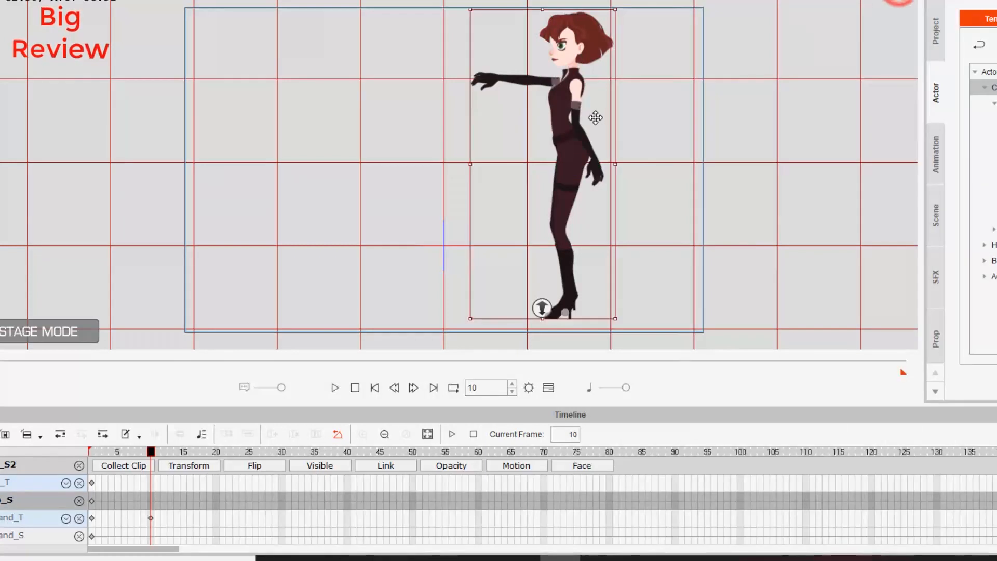
# Step: Open the Sprite Editor for the character and set the raised right hand's sprite to 02_Seven at frame 10
pyautogui.click(480, 81)
pyautogui.rightClick(480, 81)
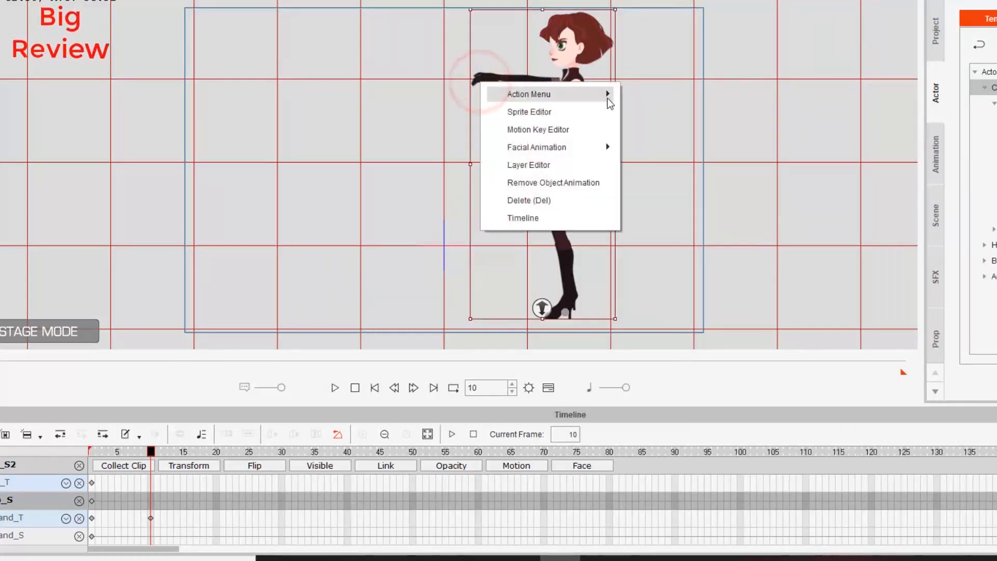
pyautogui.click(567, 112)
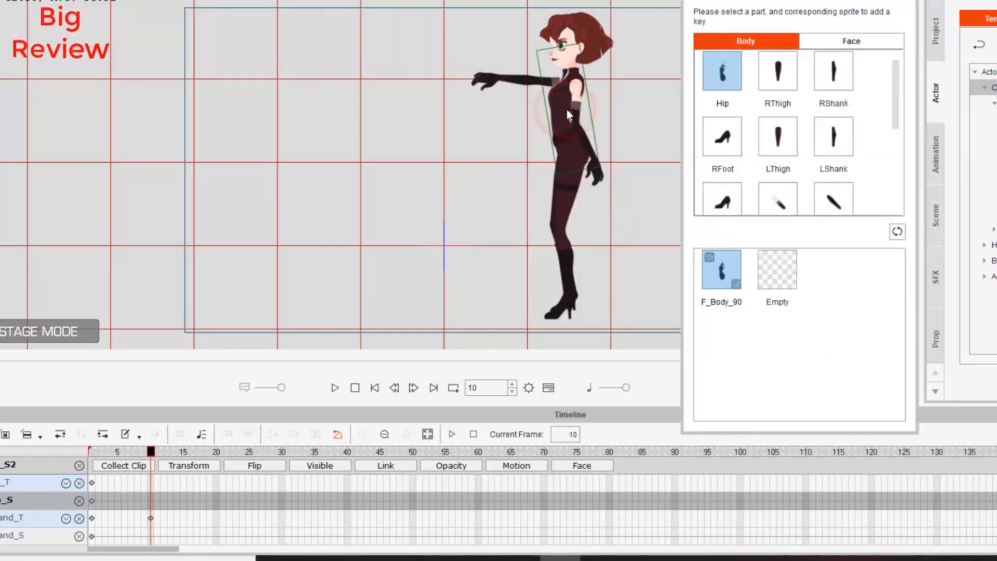
pyautogui.click(491, 76)
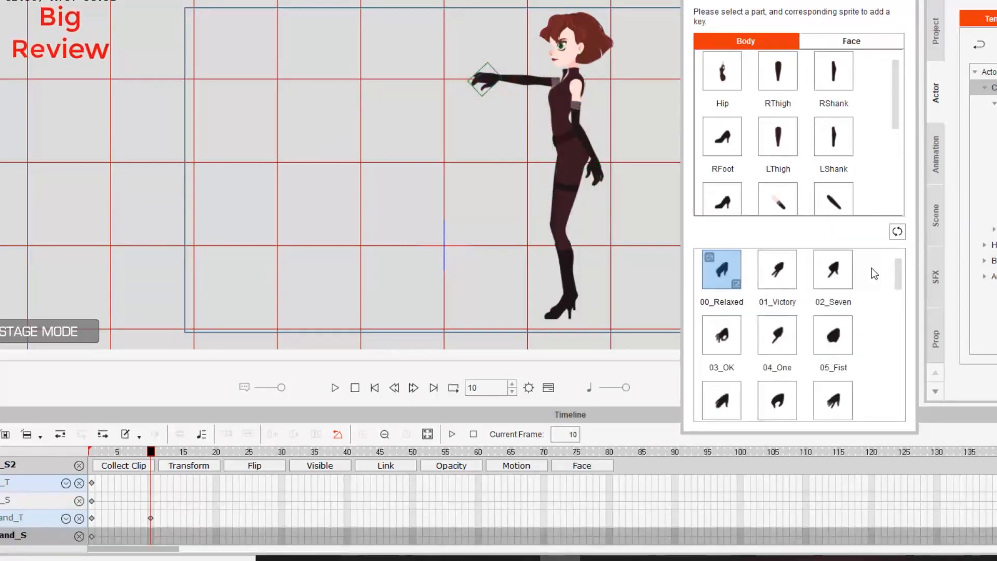
pyautogui.click(843, 272)
# Step: Try the 16_One and 03_OK sprites on the raised right hand
pyautogui.moveTo(897, 264); pyautogui.dragTo(898, 276)
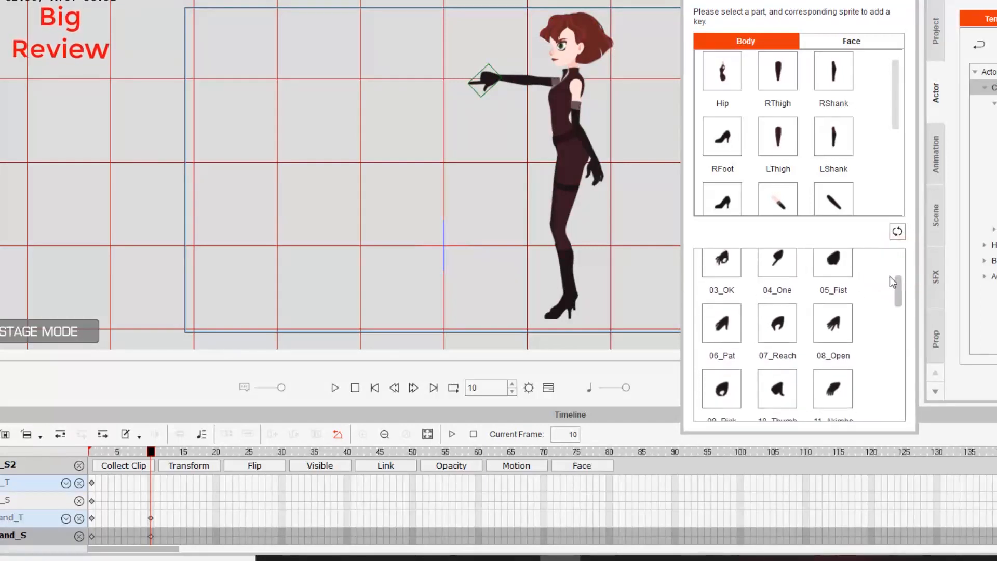
pyautogui.moveTo(898, 278); pyautogui.dragTo(899, 343)
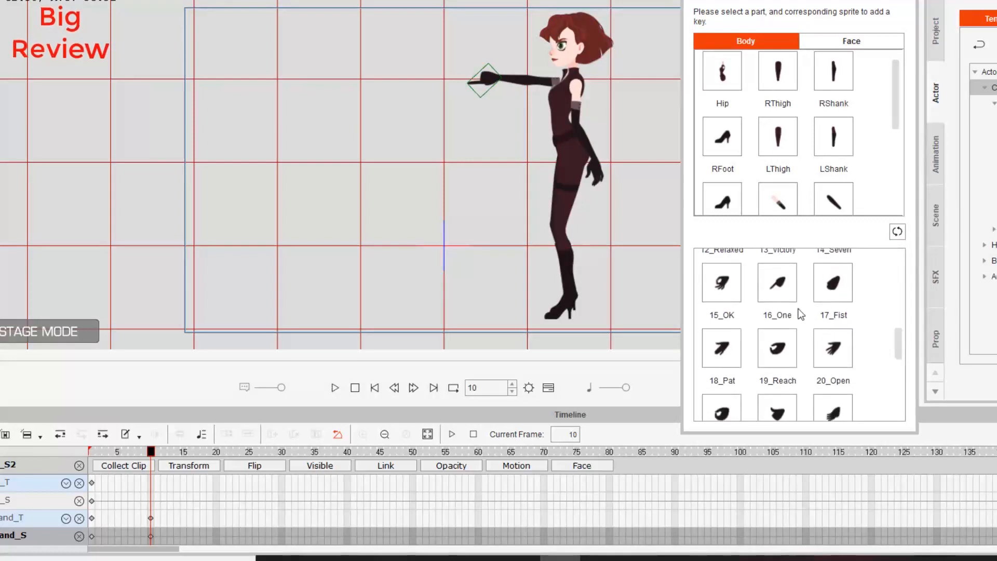
pyautogui.click(769, 290)
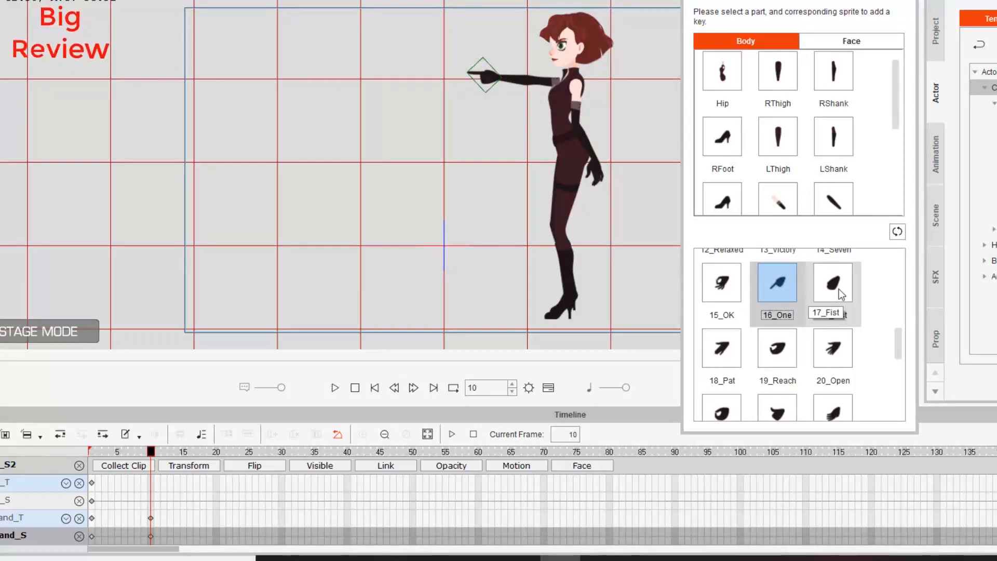
pyautogui.scroll(-2, 807, 296)
pyautogui.scroll(6, 814, 340)
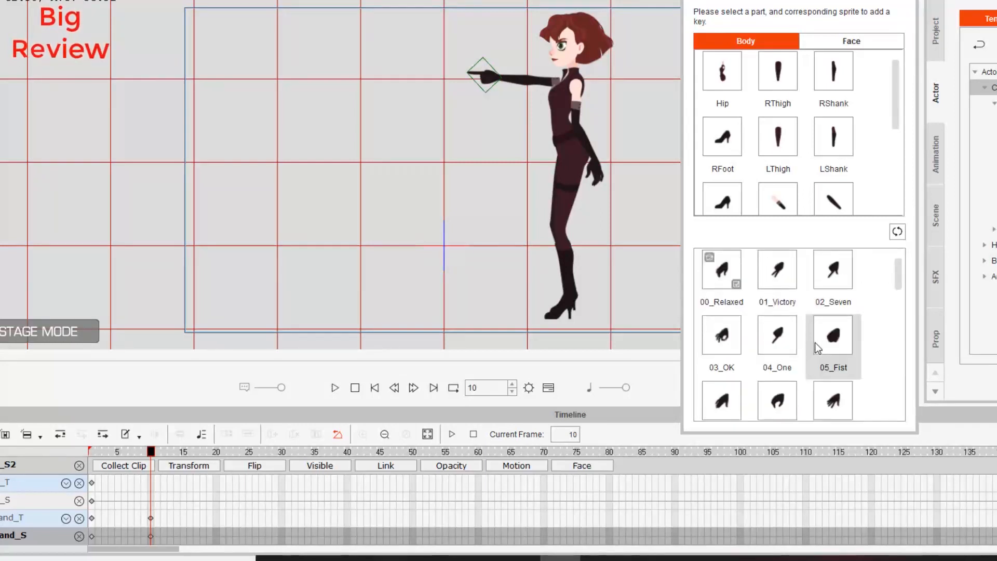
pyautogui.click(730, 344)
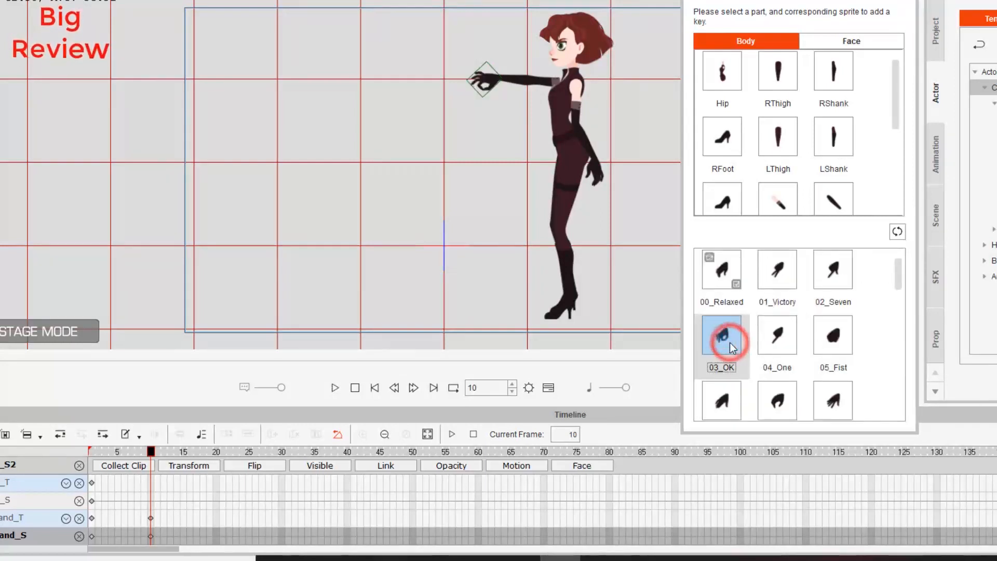
# Step: Compare the 00_Relaxed and 01_Victory sprites, settle the right hand on 02_Seven and browse the remaining hand sprites
pyautogui.click(734, 277)
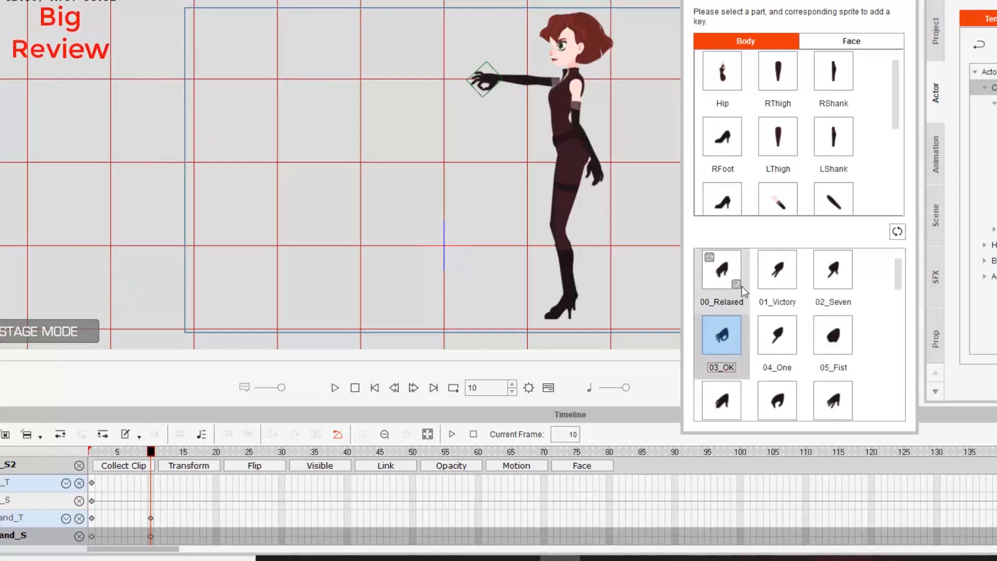
pyautogui.click(775, 270)
pyautogui.click(852, 263)
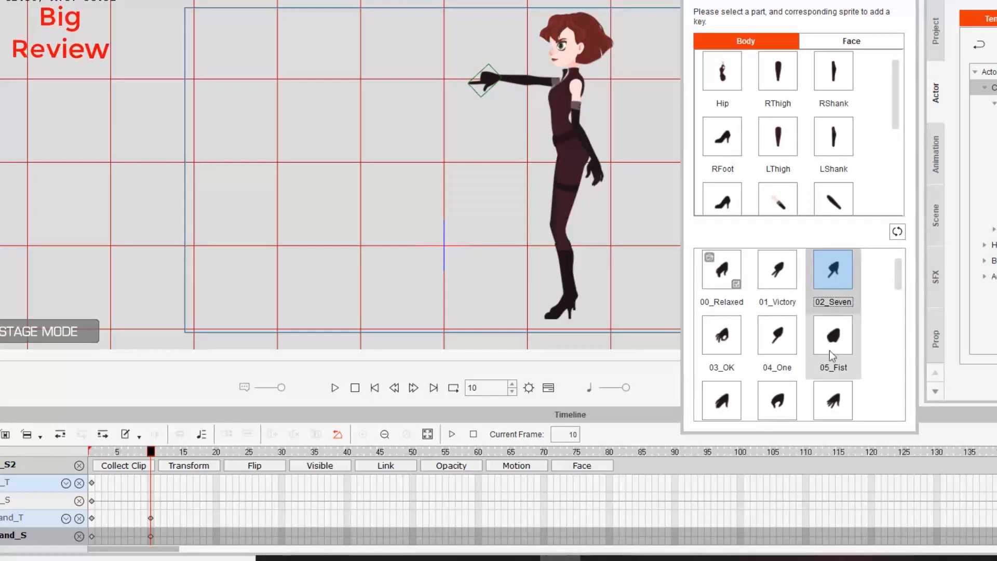
pyautogui.scroll(-10, 839, 388)
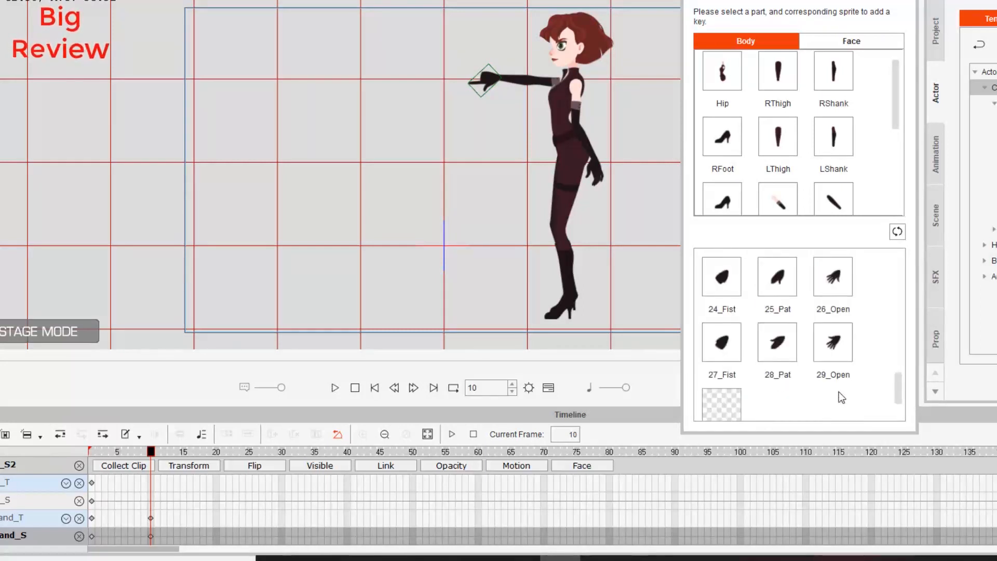
pyautogui.moveTo(897, 397); pyautogui.dragTo(899, 312)
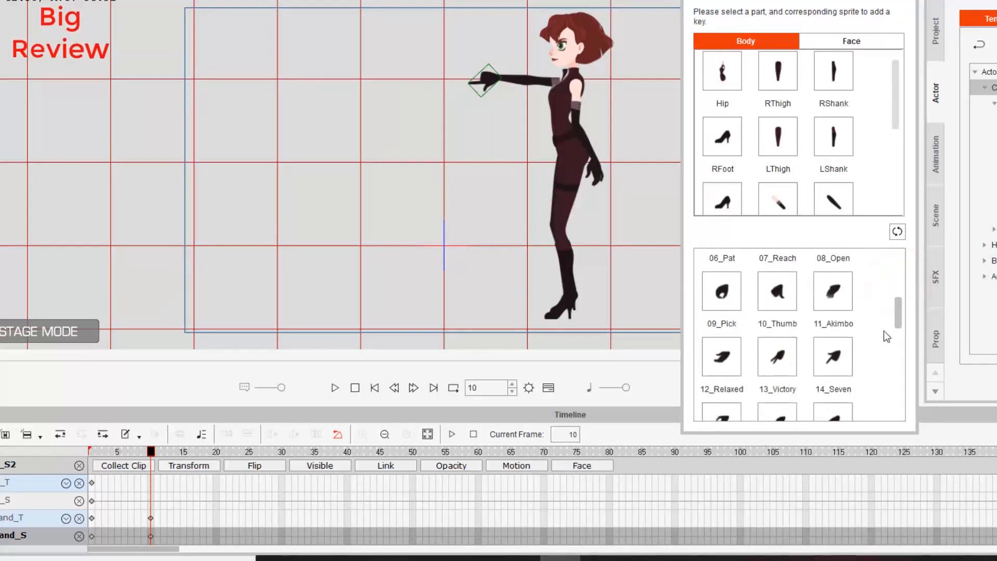
# Step: Set the raised right hand's sprite to 14_Seven at frame 10 and close the Sprite Editor
pyautogui.click(829, 345)
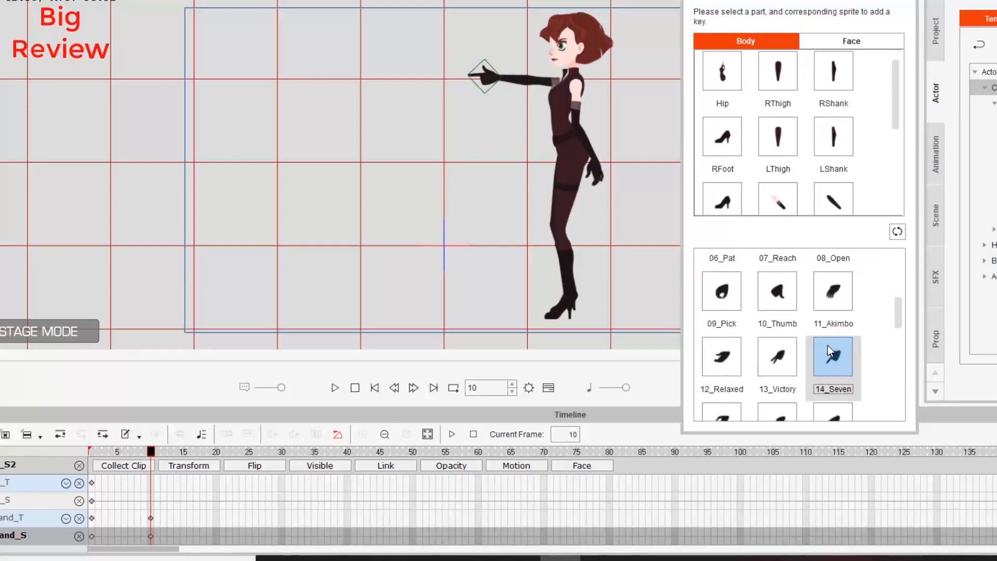
pyautogui.click(599, 109)
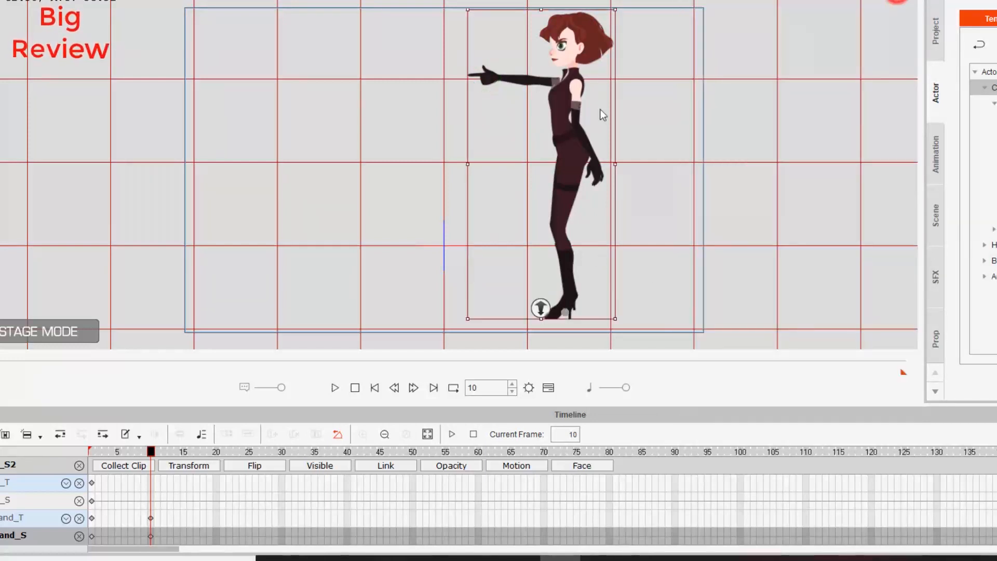
# Step: Go to frame 15 and open the 2D Motion Key Editor for the character
pyautogui.moveTo(151, 454); pyautogui.dragTo(183, 481)
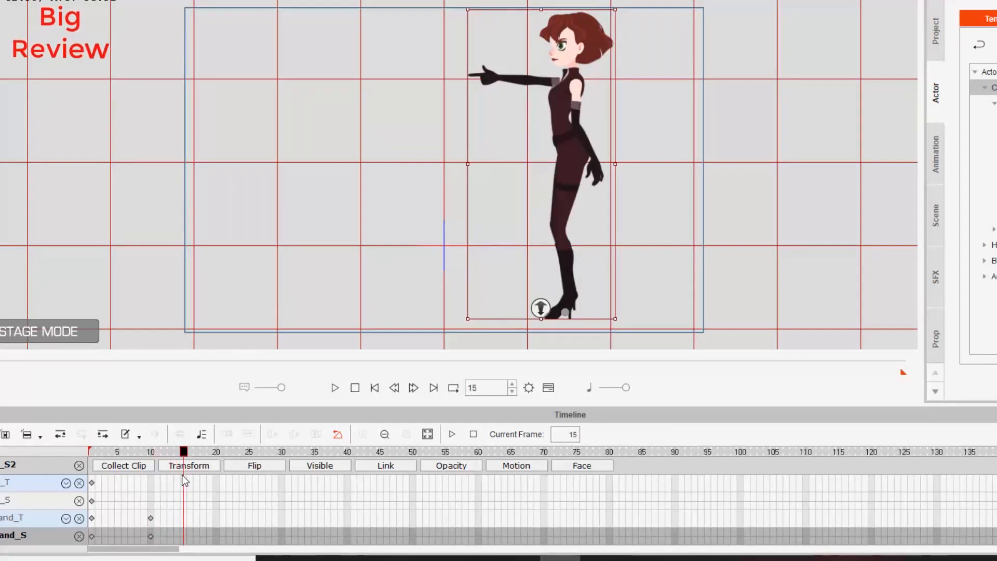
pyautogui.rightClick(565, 89)
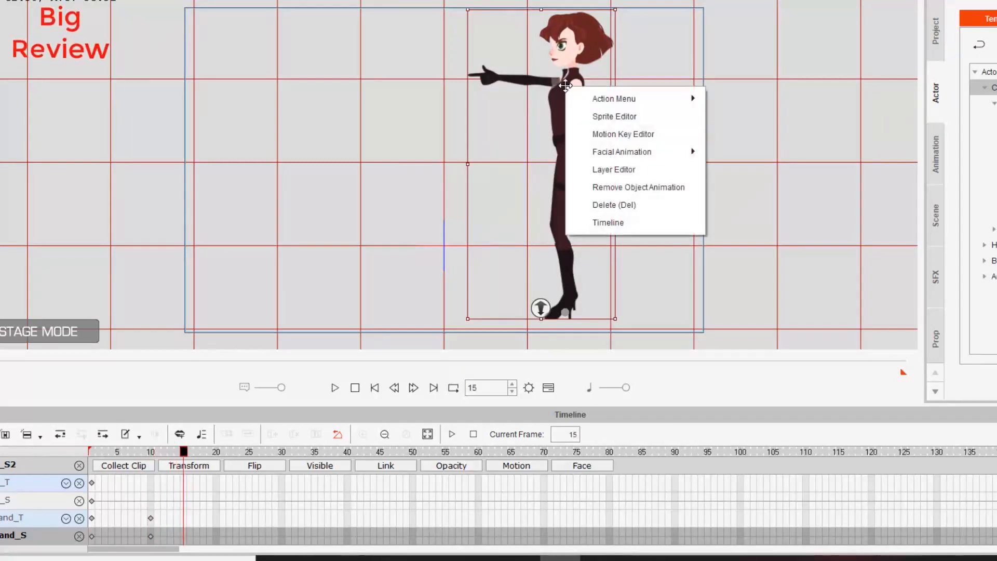
pyautogui.moveTo(684, 104)
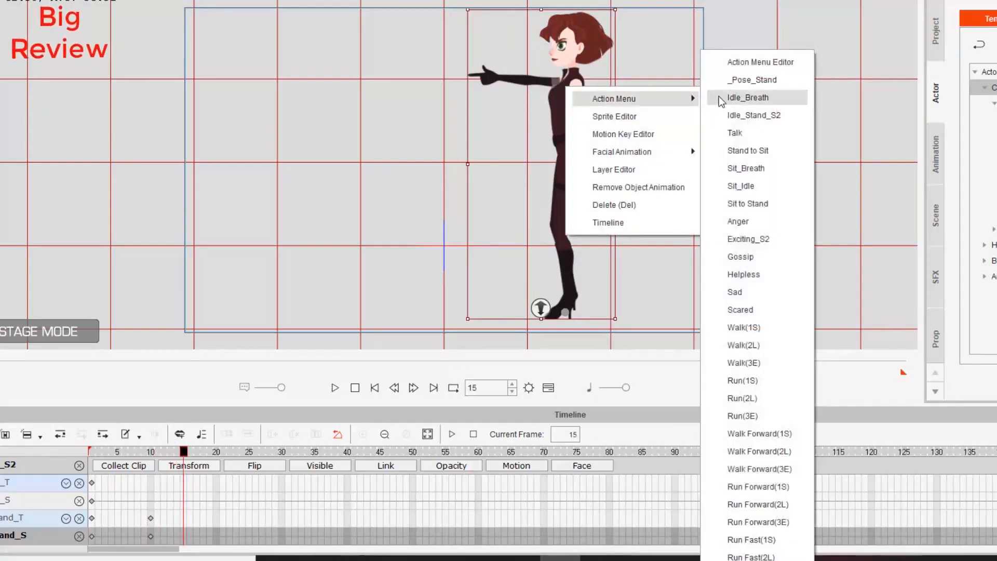
pyautogui.click(661, 134)
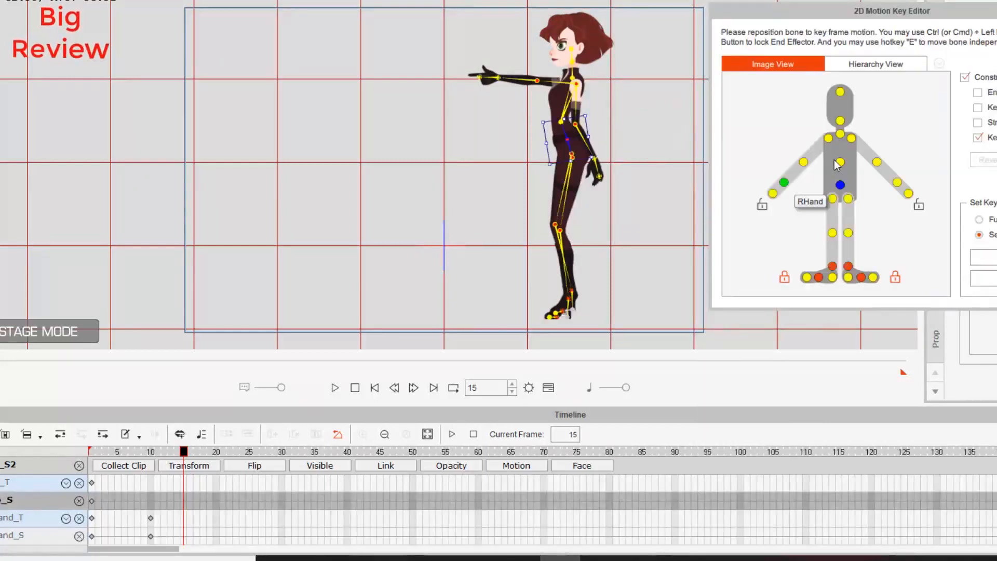
# Step: At frame 15, lower the right forearm slightly and tilt the right hand upward so it still points forward
pyautogui.click(877, 162)
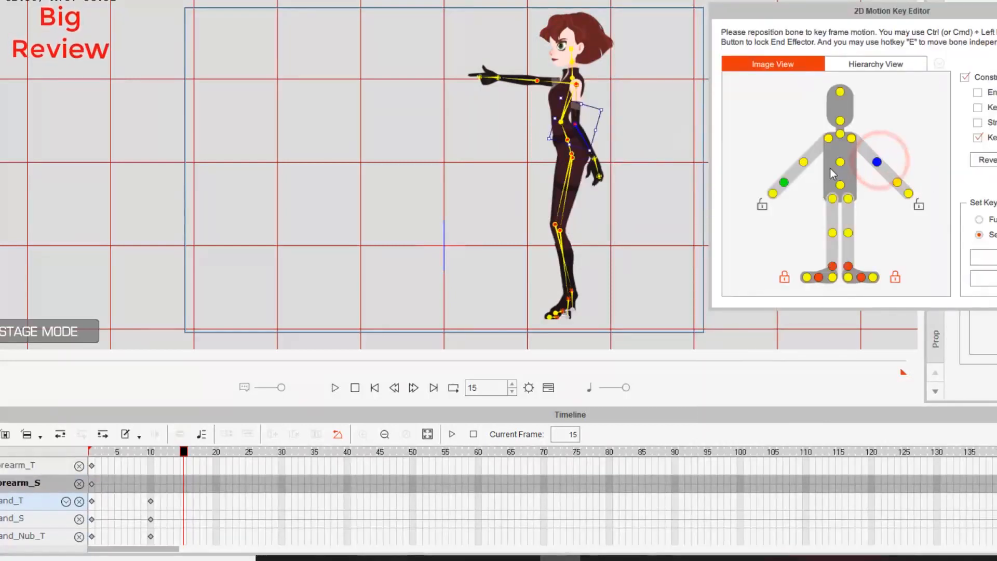
pyautogui.click(800, 162)
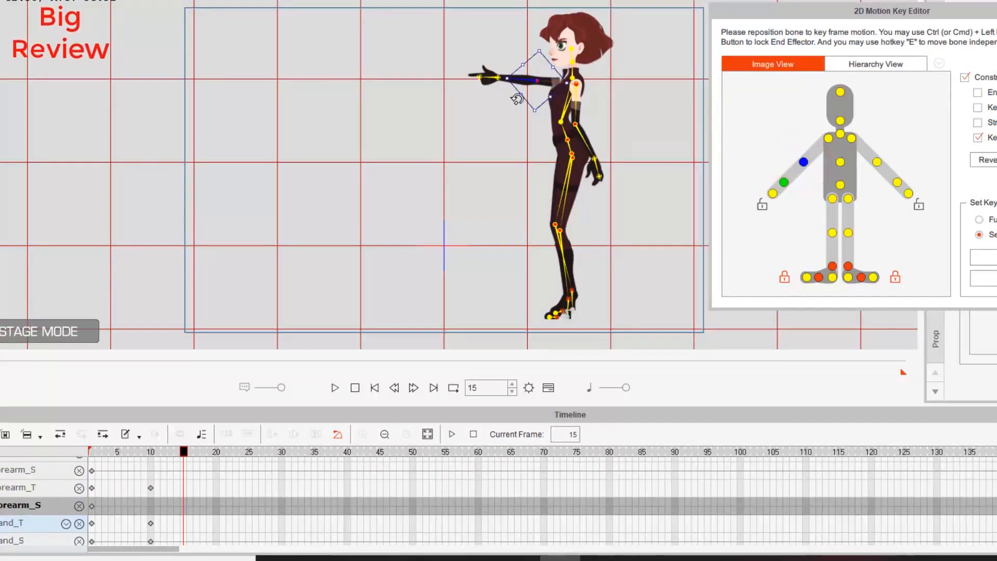
pyautogui.moveTo(517, 97); pyautogui.dragTo(519, 107)
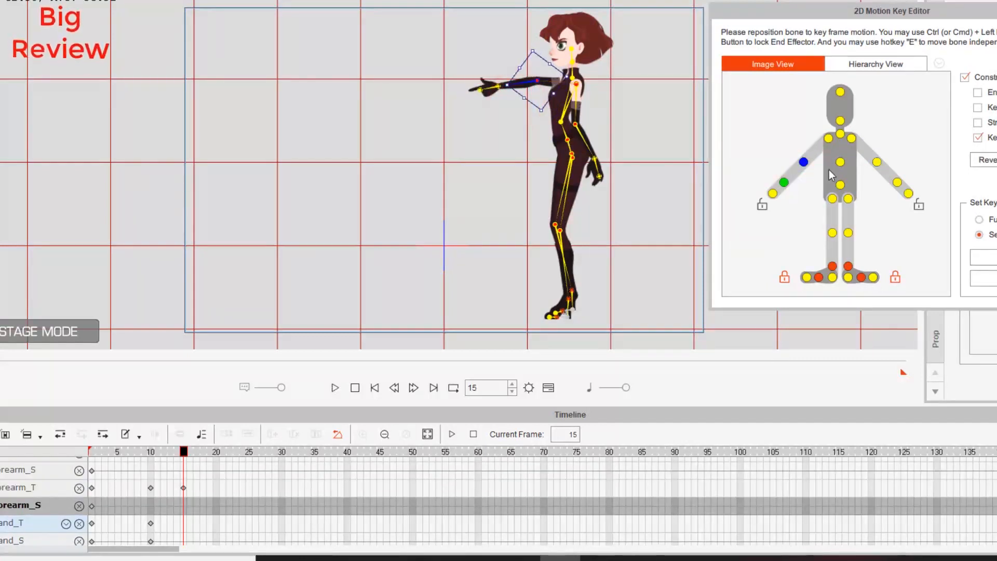
pyautogui.click(785, 183)
pyautogui.moveTo(521, 99); pyautogui.dragTo(498, 88)
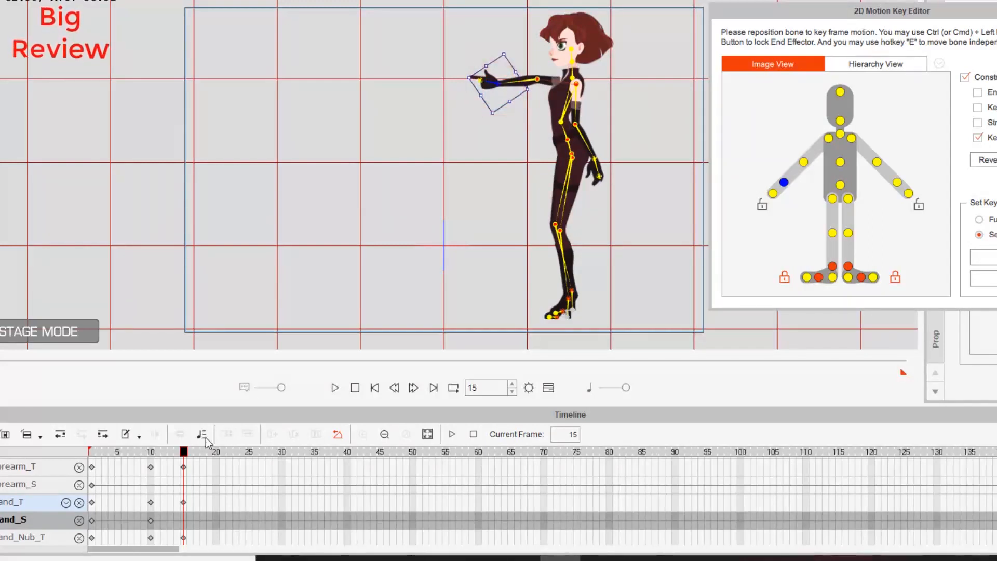
# Step: At frame 20, readjust the right hand's angle and raise the right forearm slightly to point horizontally forward
pyautogui.moveTo(185, 452); pyautogui.dragTo(215, 448)
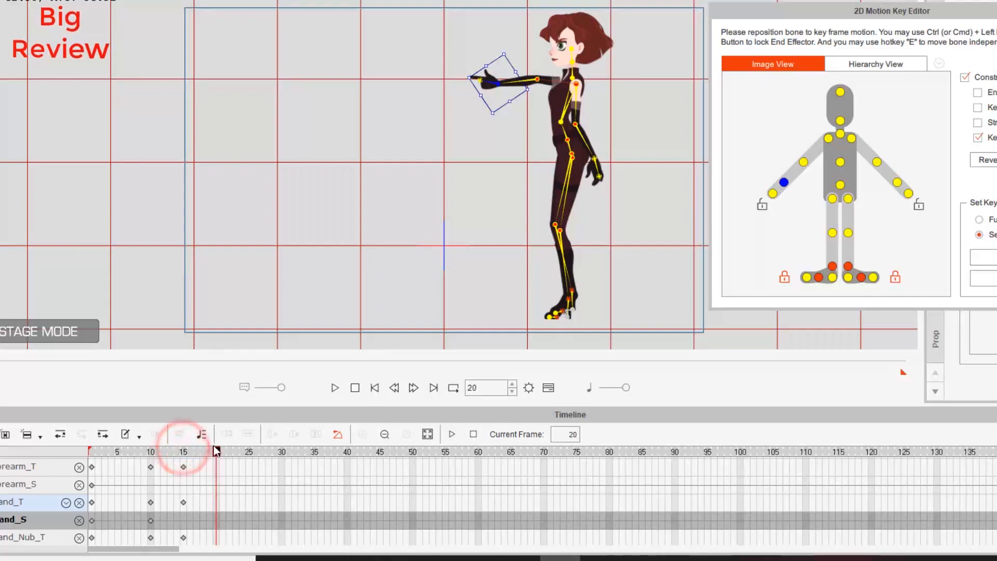
pyautogui.moveTo(510, 109); pyautogui.dragTo(504, 107)
pyautogui.click(803, 165)
pyautogui.click(514, 104)
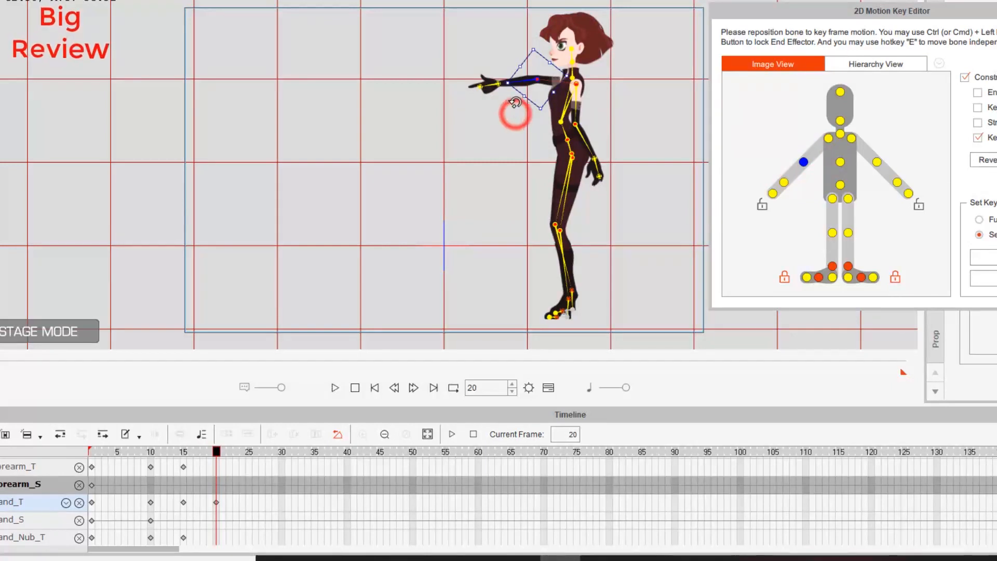
pyautogui.moveTo(514, 103)
pyautogui.mouseDown()
pyautogui.moveTo(507, 94)
pyautogui.moveTo(500, 109)
pyautogui.mouseUp()
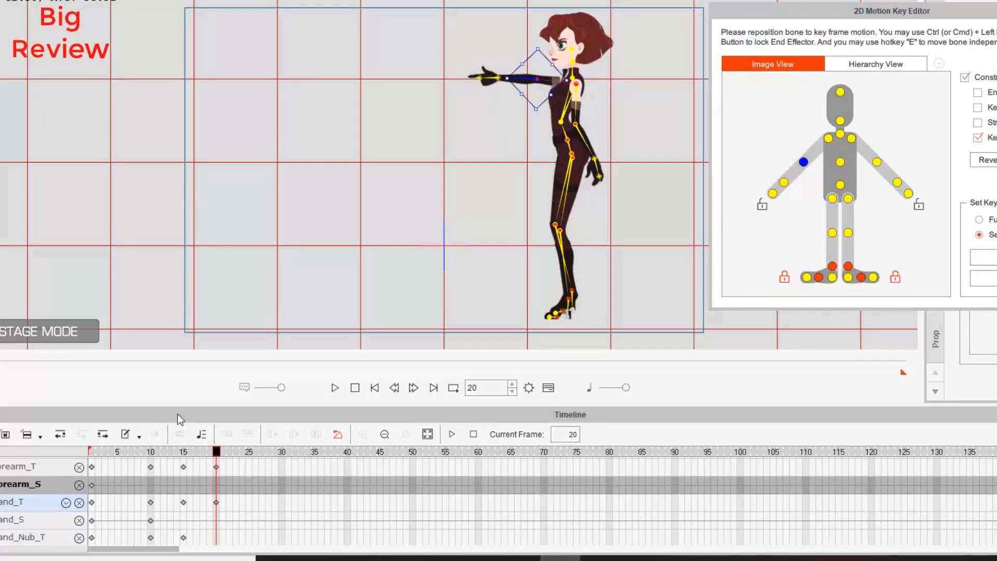
# Step: Show the character's Motion track with its Transform and Sprite keys in the timeline
pyautogui.moveTo(216, 453)
pyautogui.mouseDown()
pyautogui.moveTo(50, 450)
pyautogui.moveTo(215, 460)
pyautogui.moveTo(153, 469)
pyautogui.moveTo(237, 465)
pyautogui.moveTo(217, 469)
pyautogui.mouseUp()
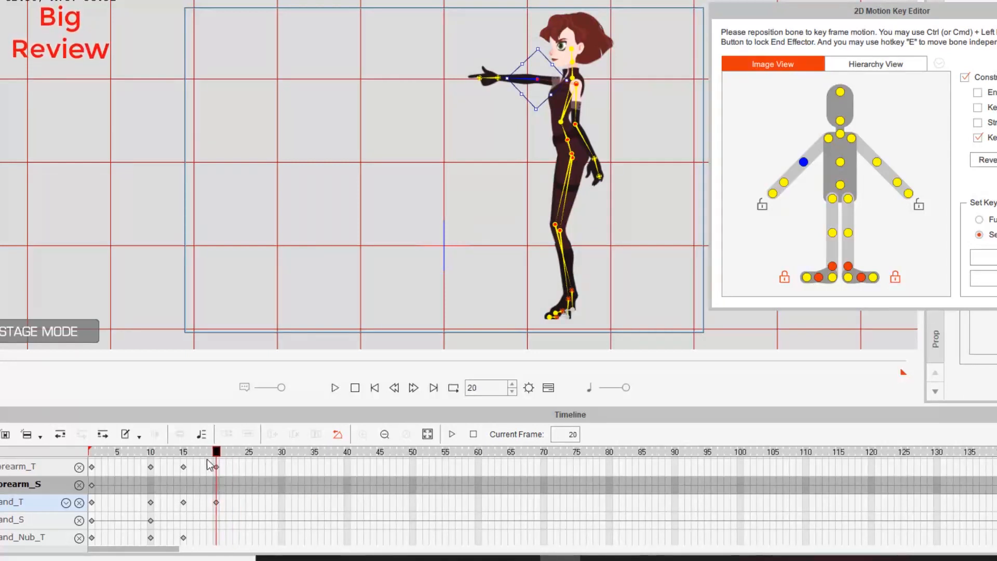
pyautogui.scroll(3, 132, 522)
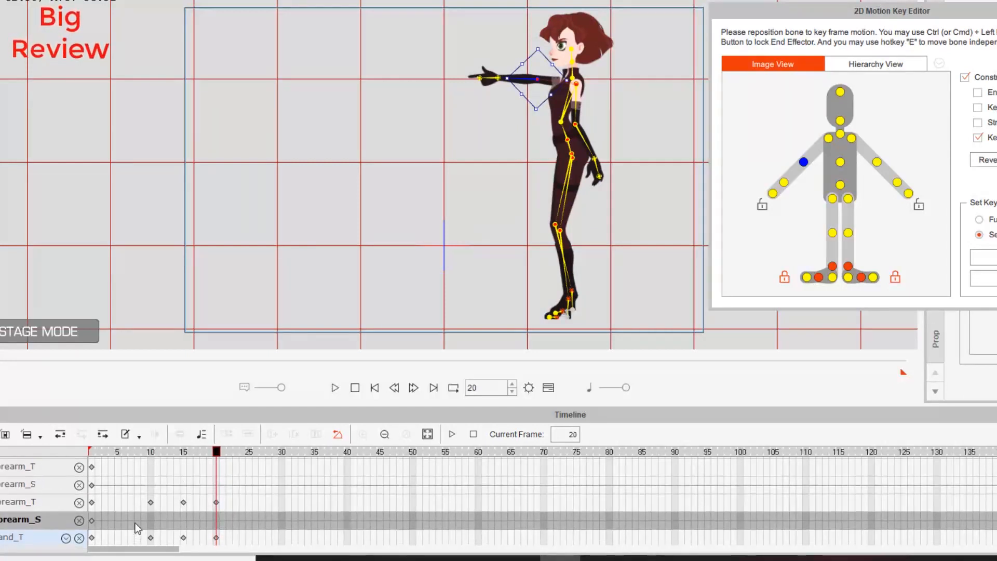
pyautogui.scroll(1, 137, 528)
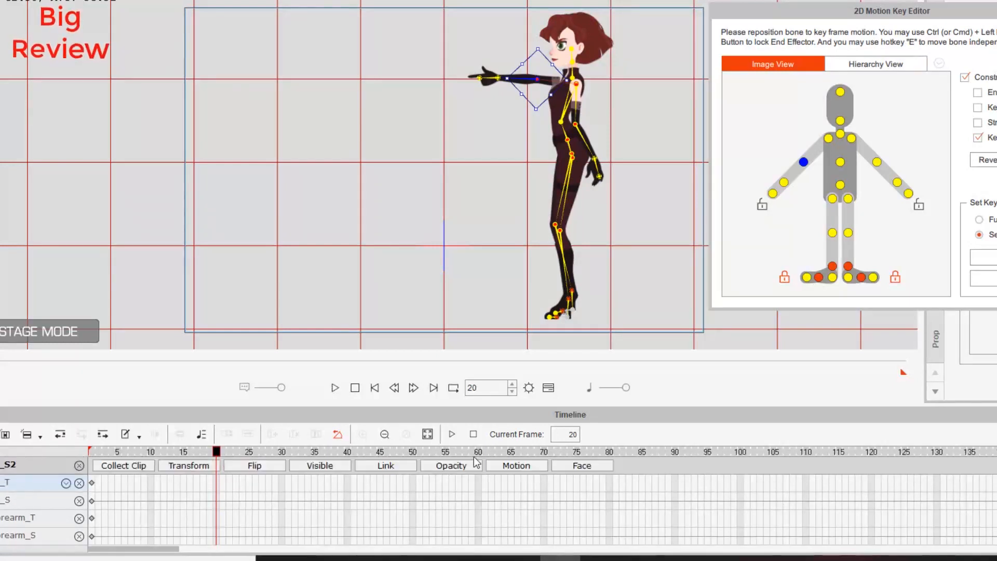
pyautogui.click(513, 467)
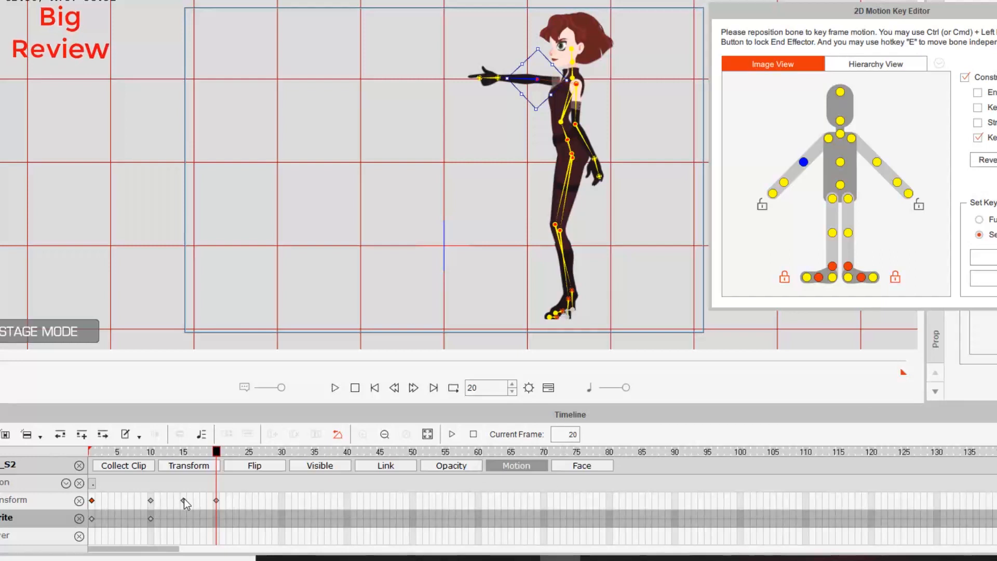
# Step: Review the Transform keys at frames 10, 15 and 20, and copy the frame 10 key to frame 25
pyautogui.click(184, 499)
pyautogui.click(151, 501)
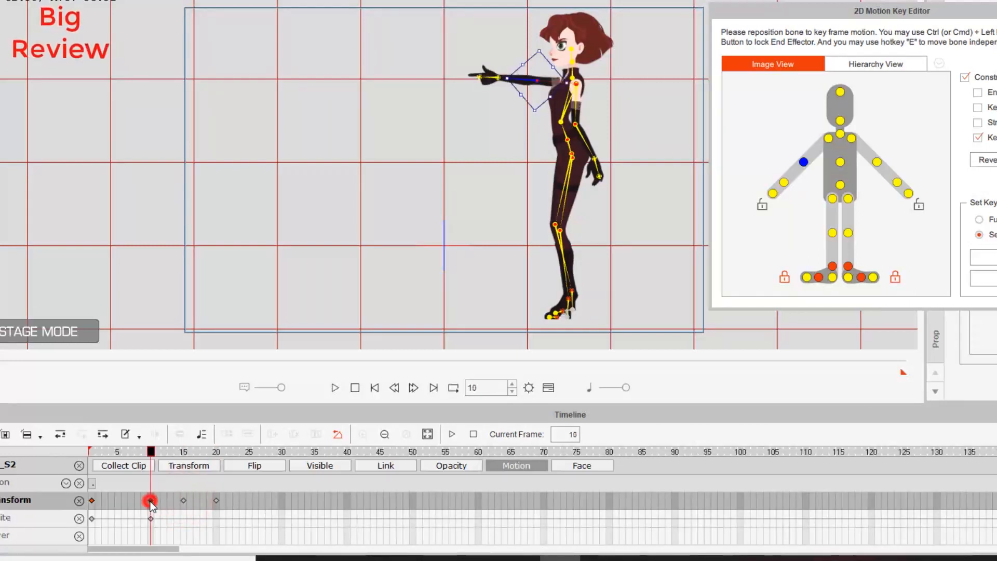
pyautogui.click(183, 499)
pyautogui.click(215, 500)
pyautogui.click(151, 501)
pyautogui.moveTo(151, 447); pyautogui.dragTo(250, 452)
# Step: Play the arm animation from the first frame, stop it and scrub to frame 25
pyautogui.moveTo(248, 452); pyautogui.dragTo(87, 451)
pyautogui.press('space')
pyautogui.press('space')
pyautogui.moveTo(207, 456); pyautogui.dragTo(251, 456)
# Step: Copy the frame 1 Transform key to frame 33 so the right arm returns to its lowered pose
pyautogui.click(151, 500)
pyautogui.click(92, 501)
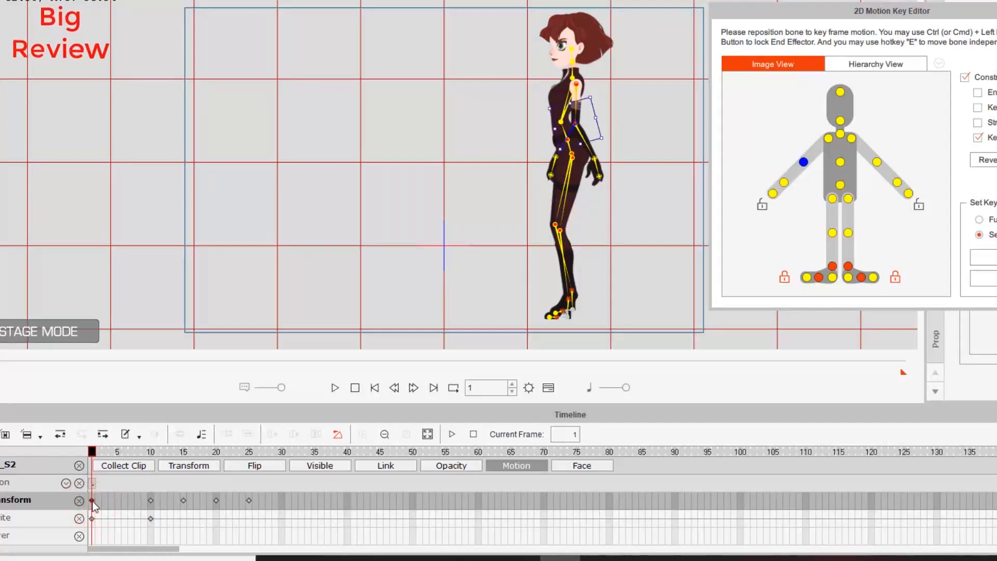
pyautogui.moveTo(94, 455); pyautogui.dragTo(297, 456)
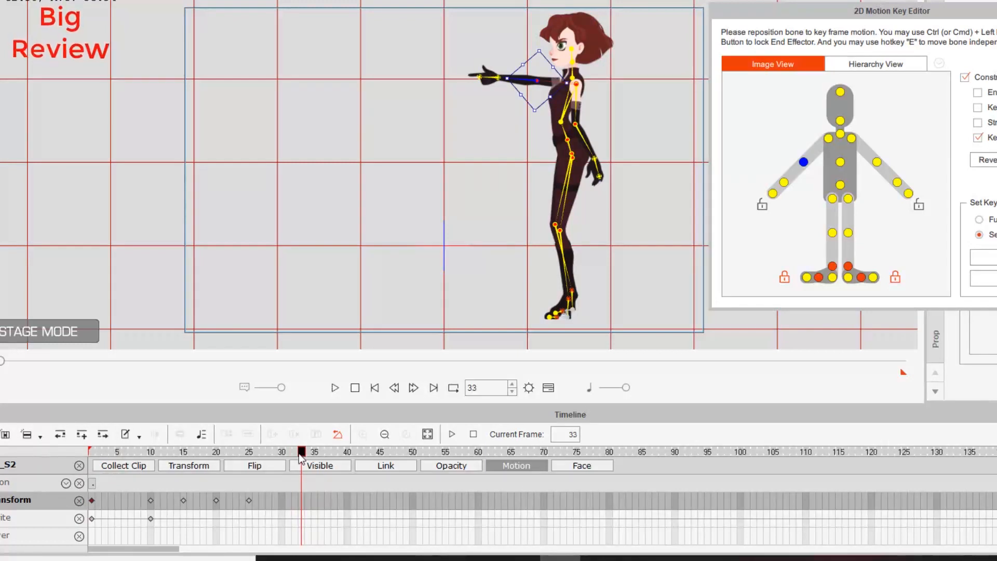
pyautogui.hotkey('ctrl', 'v')
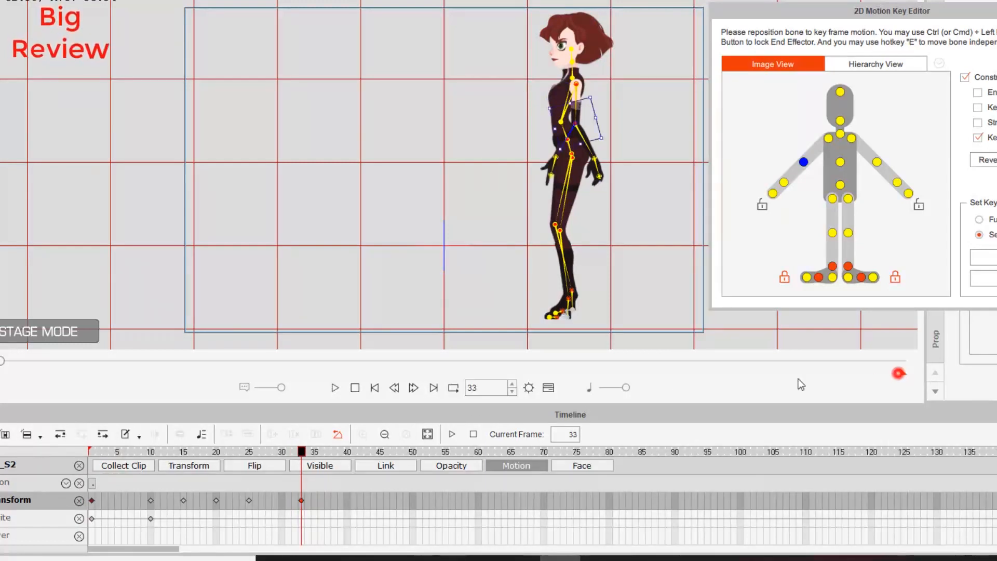
# Step: Set the project's total animation length to 1950 frames
pyautogui.click(528, 388)
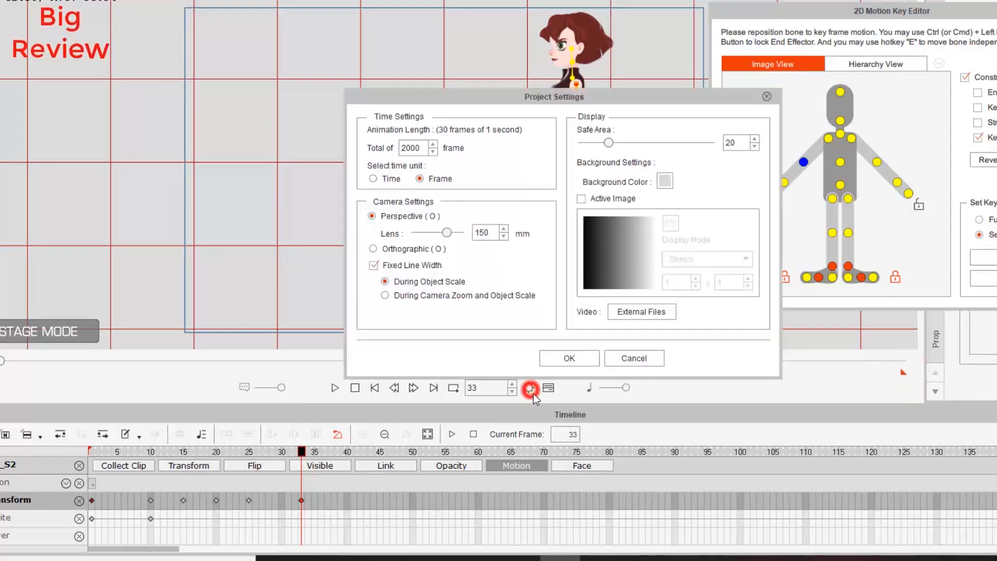
pyautogui.doubleClick(411, 148)
pyautogui.write('1950')
pyautogui.press('Return')
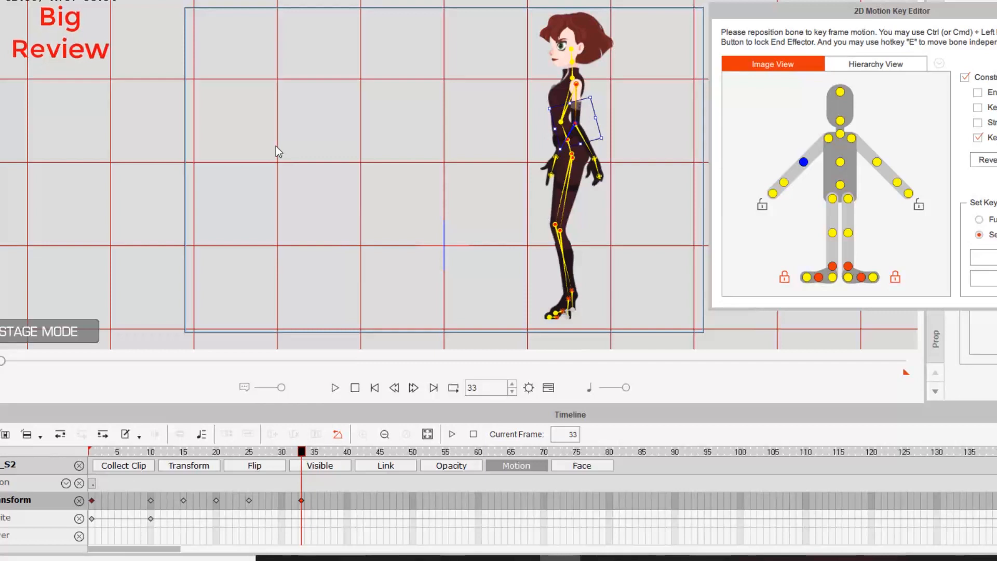
# Step: Play the animation, turn on looped playback and stop it
pyautogui.press('space')
pyautogui.click(454, 389)
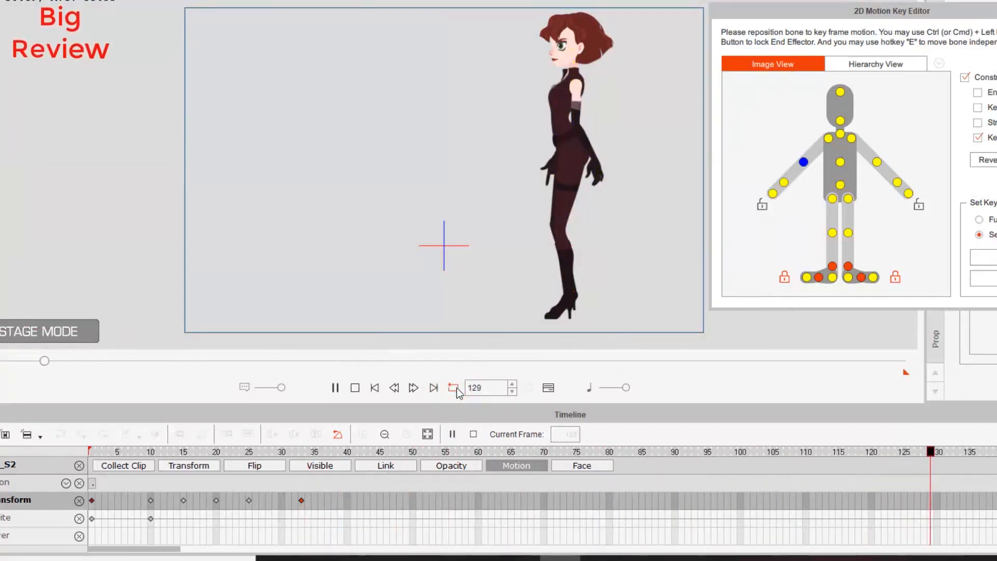
pyautogui.press('space')
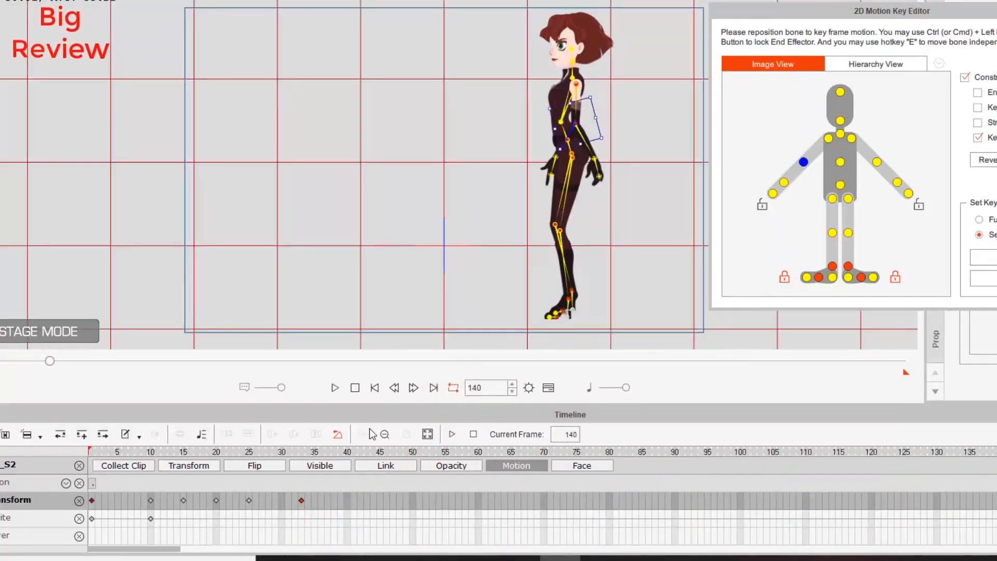
# Step: Set the project's total animation length to 33 frames
pyautogui.click(530, 388)
pyautogui.doubleClick(413, 148)
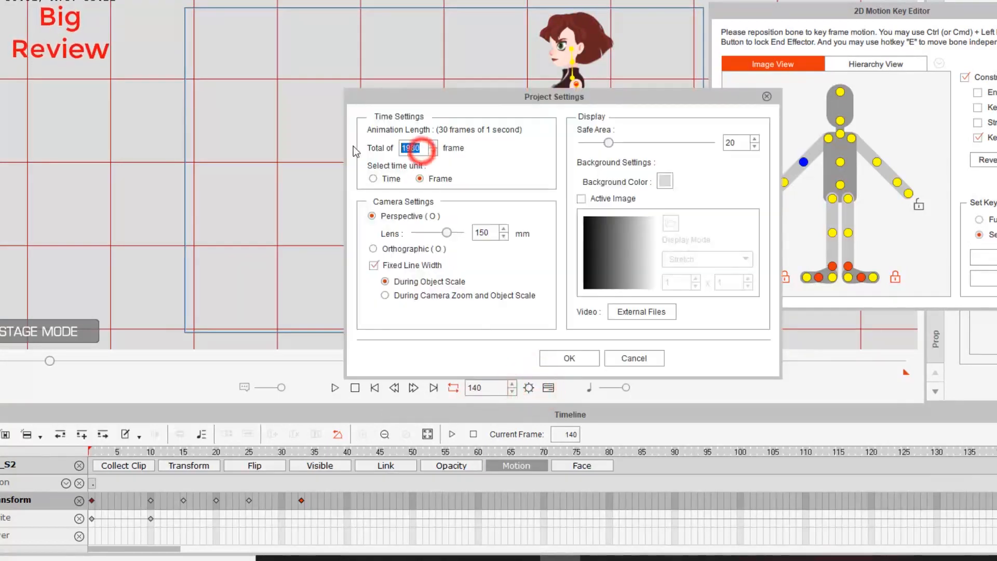
pyautogui.write('33')
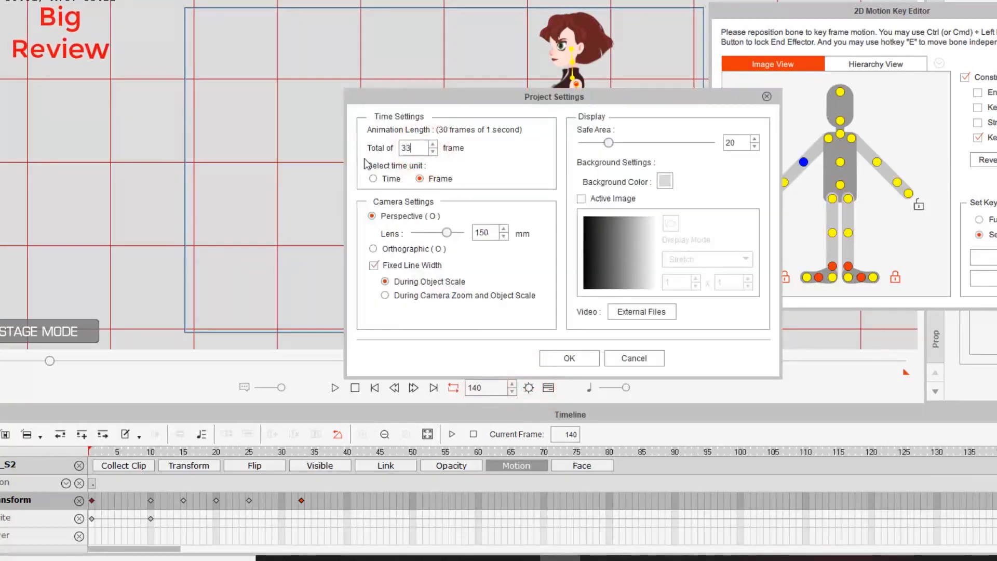
pyautogui.click(560, 358)
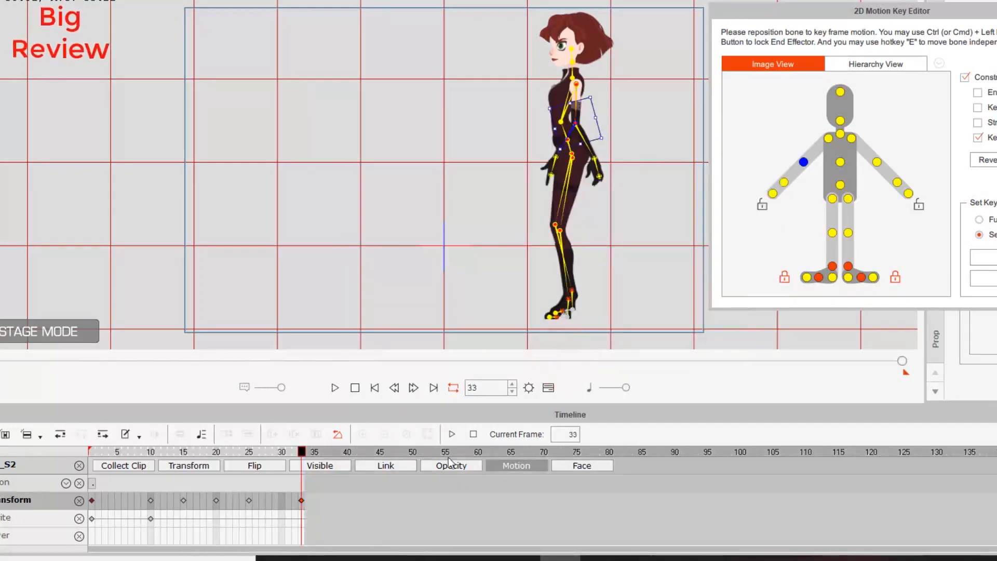
# Step: Preview the looping point gesture, stop the playback and close the 2D Motion Key Editor
pyautogui.press('space')
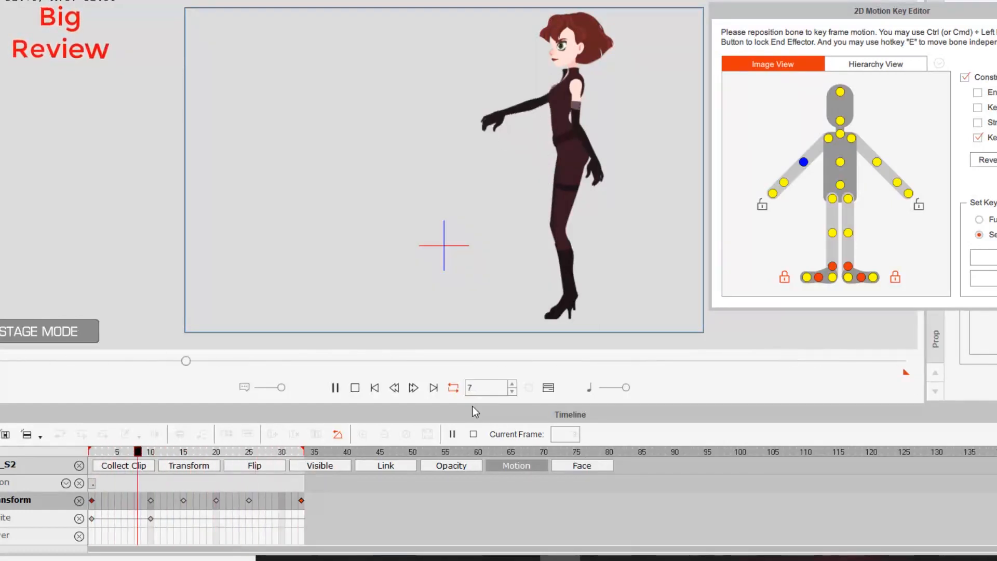
pyautogui.press('space')
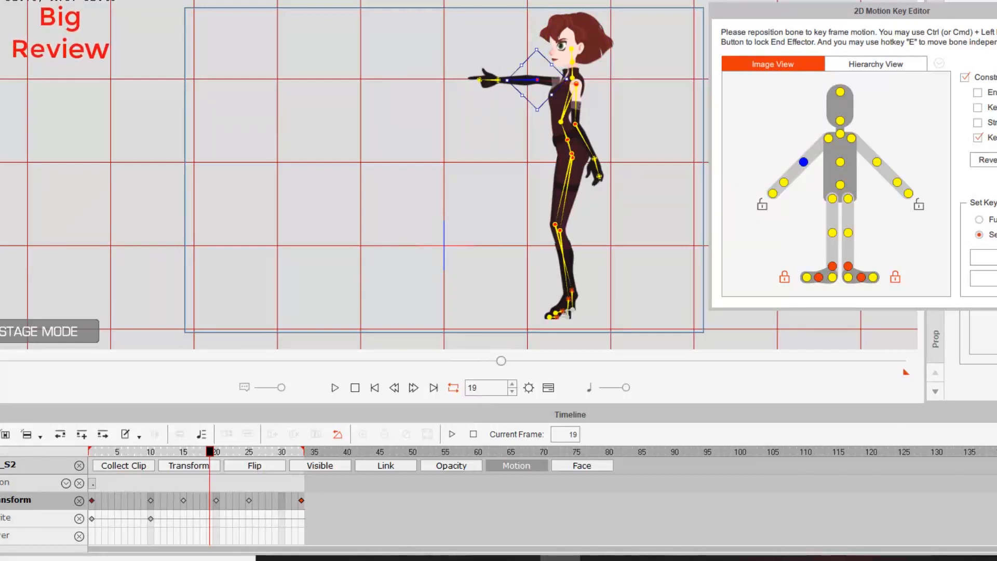
pyautogui.click(996, 11)
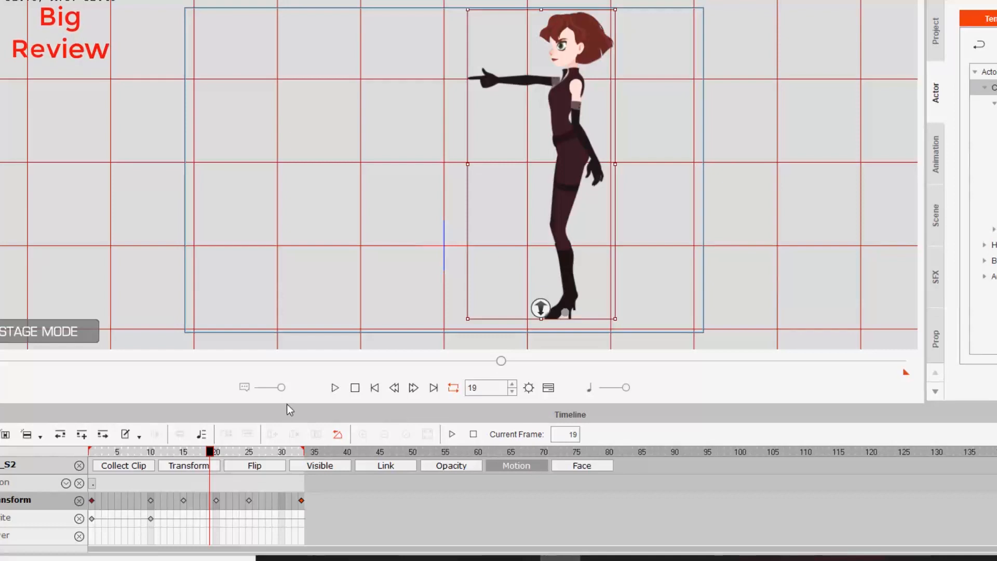
# Step: Show the Collect Clip track for Red_S2 and mark the full motion from frame 1 to 33 as a clip
pyautogui.moveTo(210, 456); pyautogui.dragTo(92, 451)
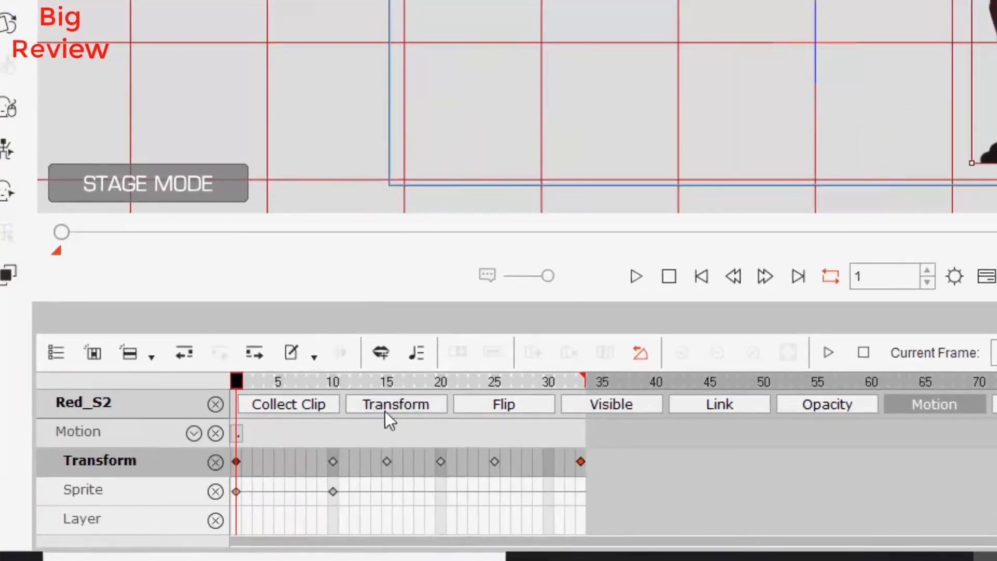
pyautogui.click(291, 401)
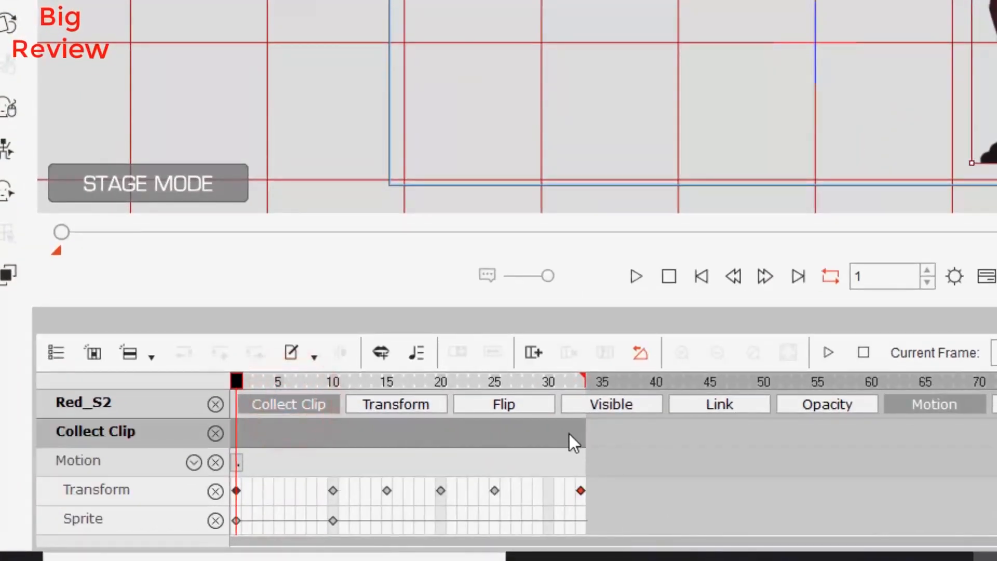
pyautogui.click(577, 433)
pyautogui.click(242, 438)
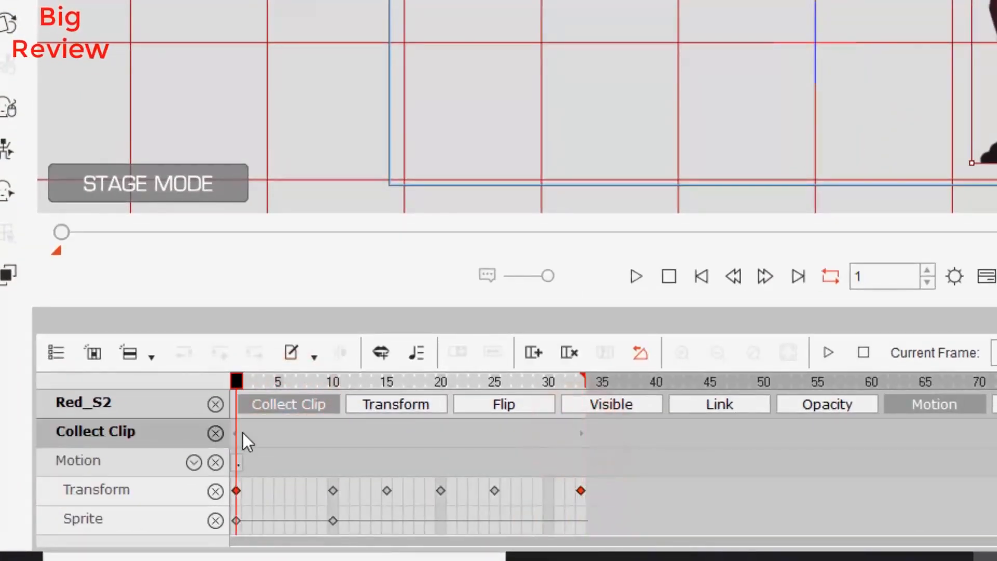
pyautogui.rightClick(262, 430)
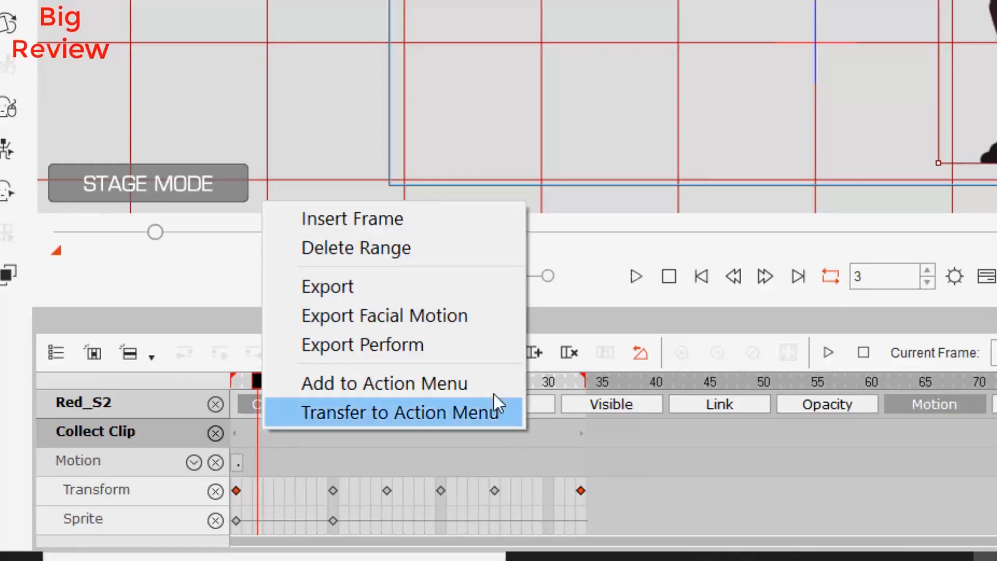
pyautogui.click(411, 288)
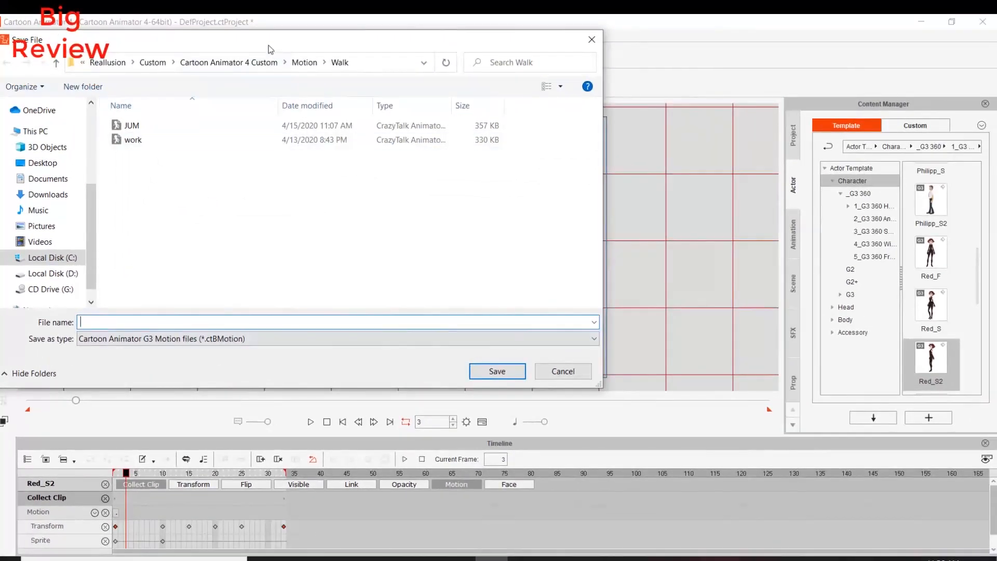
pyautogui.moveTo(270, 49); pyautogui.dragTo(441, 55)
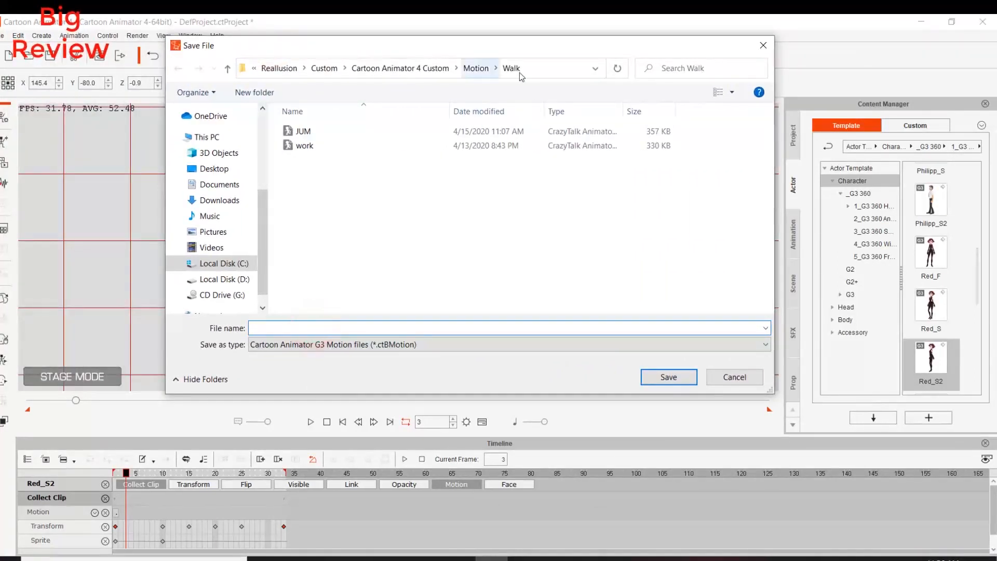
pyautogui.click(763, 45)
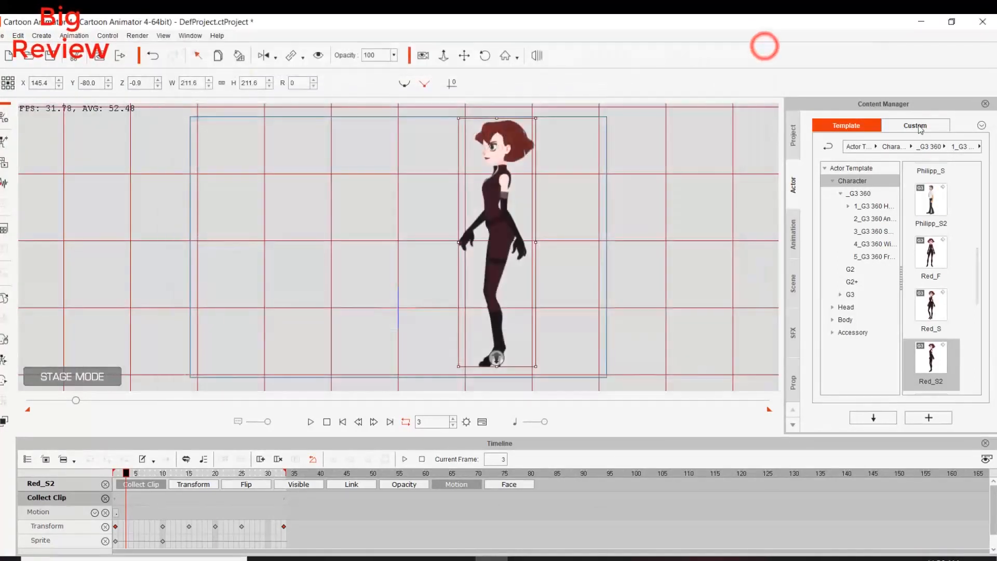
# Step: Look through the custom animation library's Motion category and its Walk folder
pyautogui.click(915, 126)
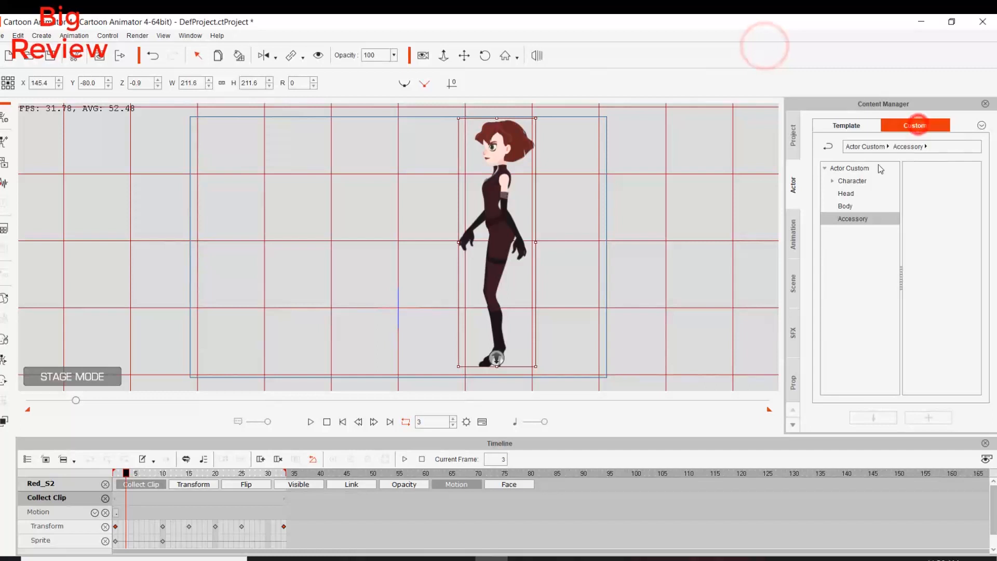
pyautogui.click(793, 234)
pyautogui.click(847, 180)
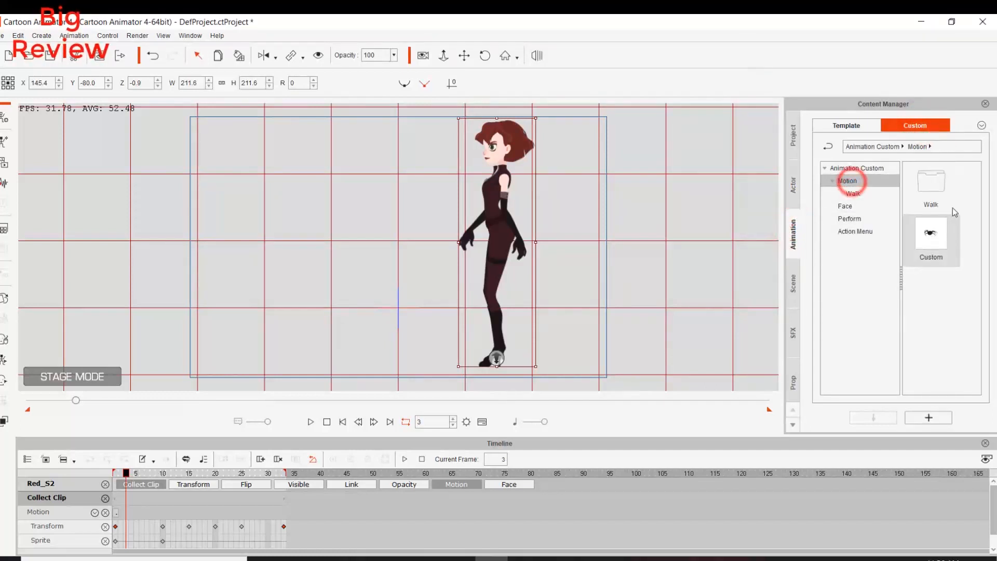
pyautogui.click(849, 179)
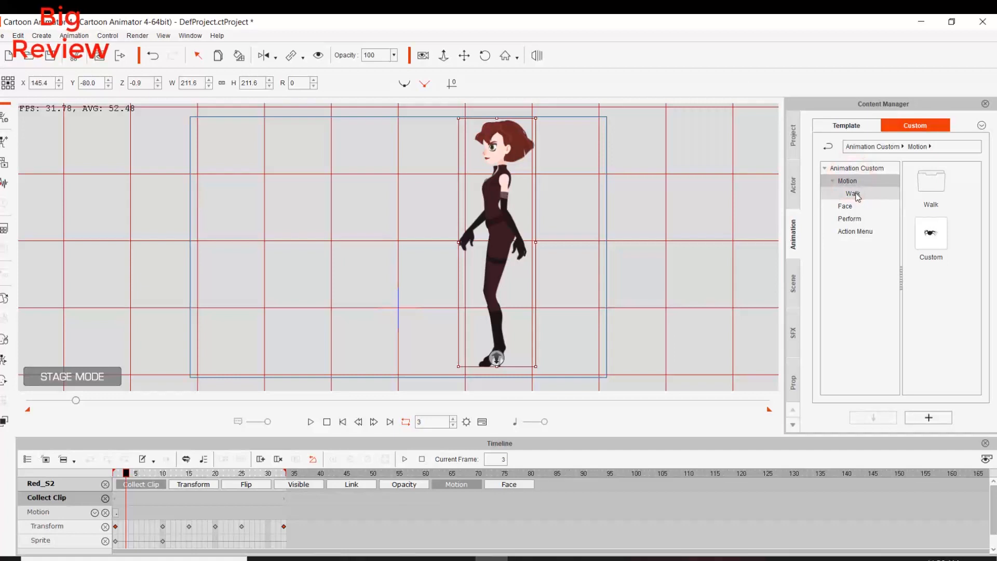
pyautogui.doubleClick(942, 183)
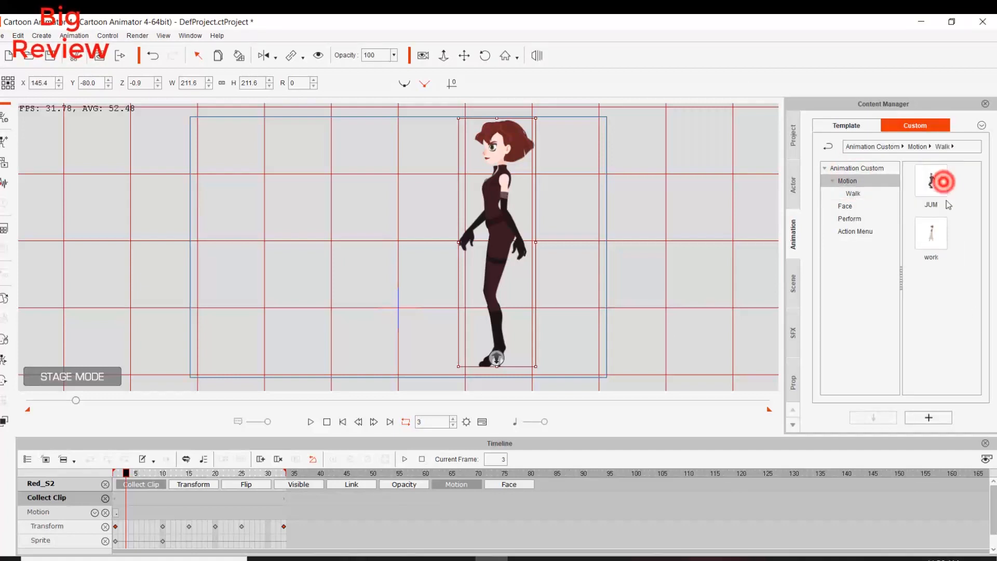
pyautogui.click(953, 322)
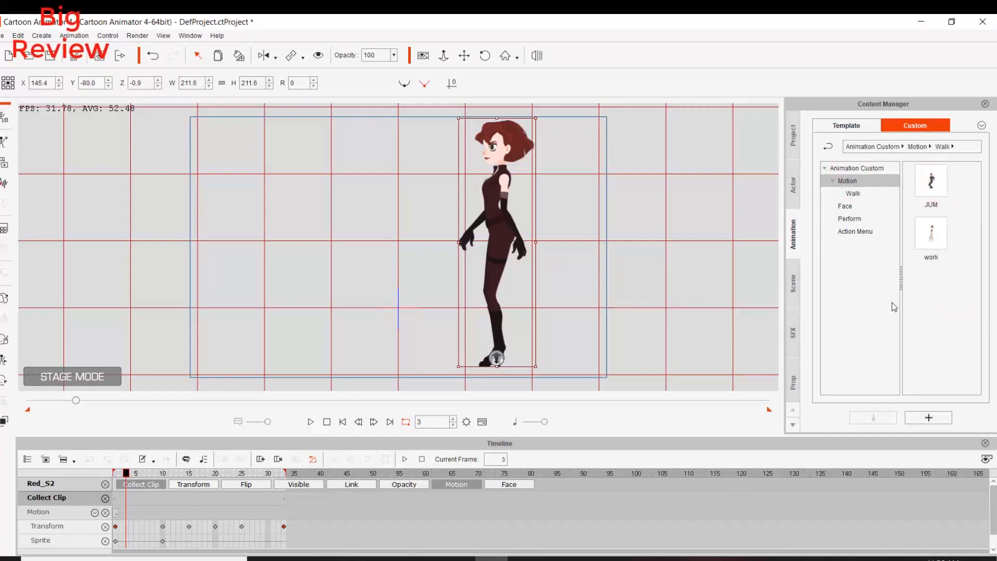
# Step: Export the collected clip as a G3 motion file named UP HAND in the custom Walk folder
pyautogui.click(281, 500)
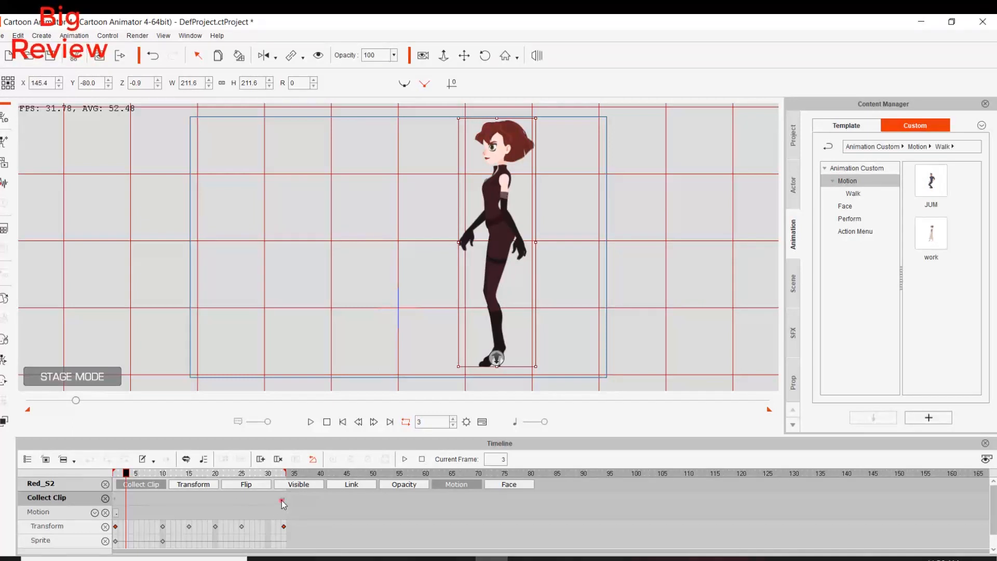
pyautogui.rightClick(126, 497)
pyautogui.click(177, 422)
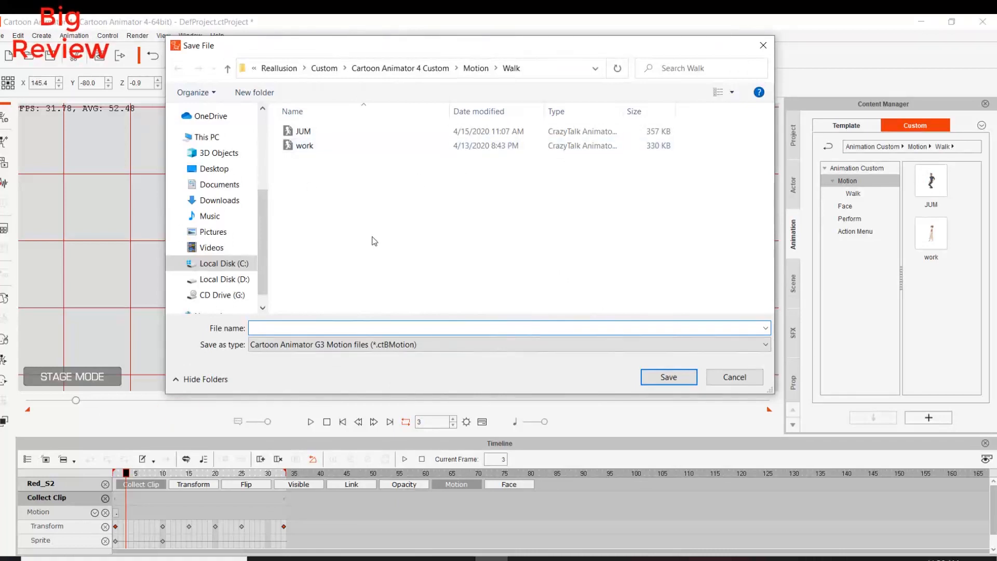
pyautogui.click(320, 327)
pyautogui.click(670, 379)
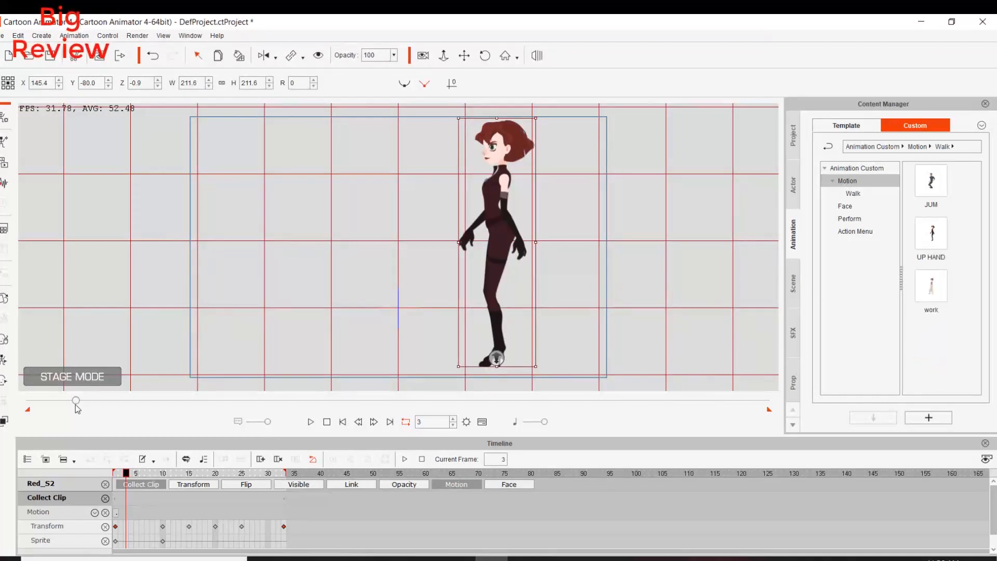
# Step: Scrub to the pointing pose at frame 12 and set the project's total animation length to 2000 frames
pyautogui.moveTo(75, 401); pyautogui.dragTo(283, 401)
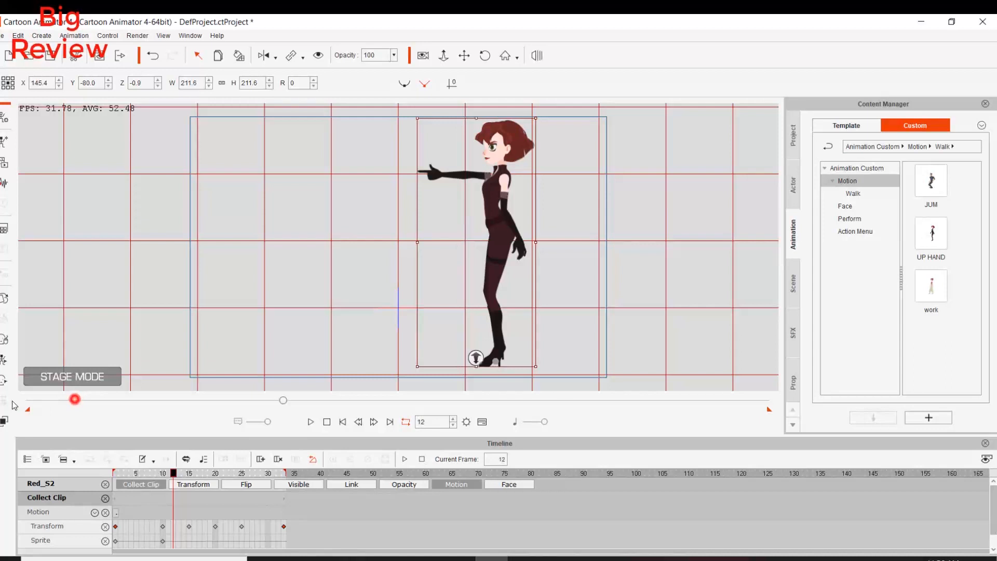
pyautogui.click(466, 423)
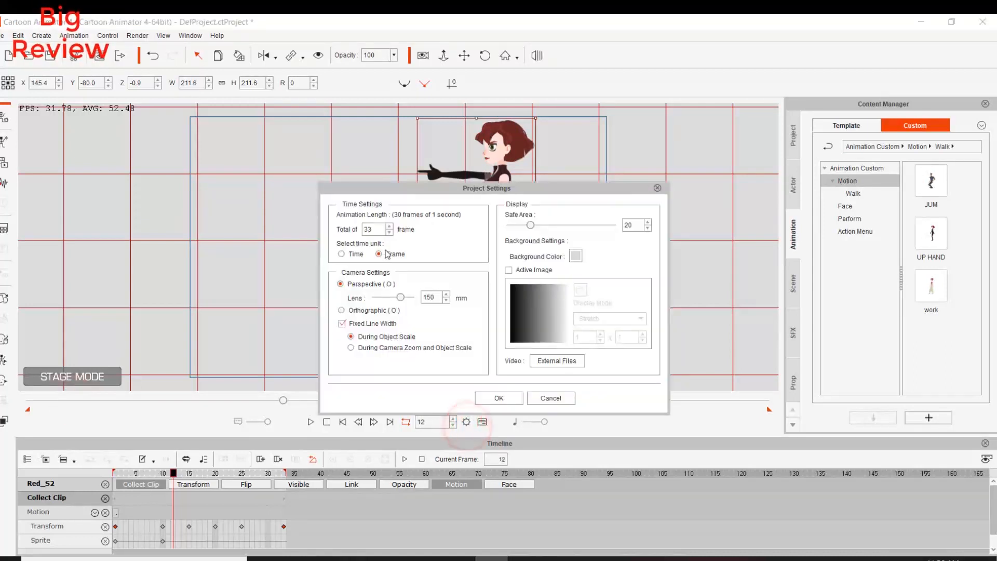
pyautogui.write('2000')
pyautogui.click(508, 397)
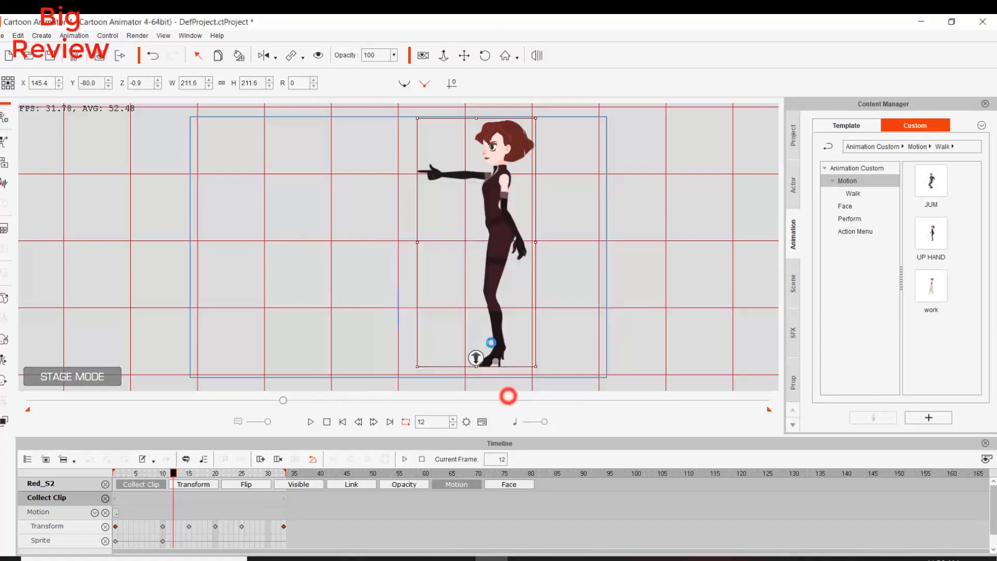
# Step: Delete the Red_S2 character and add the Roger_S2 actor template to the stage
pyautogui.press('Delete')
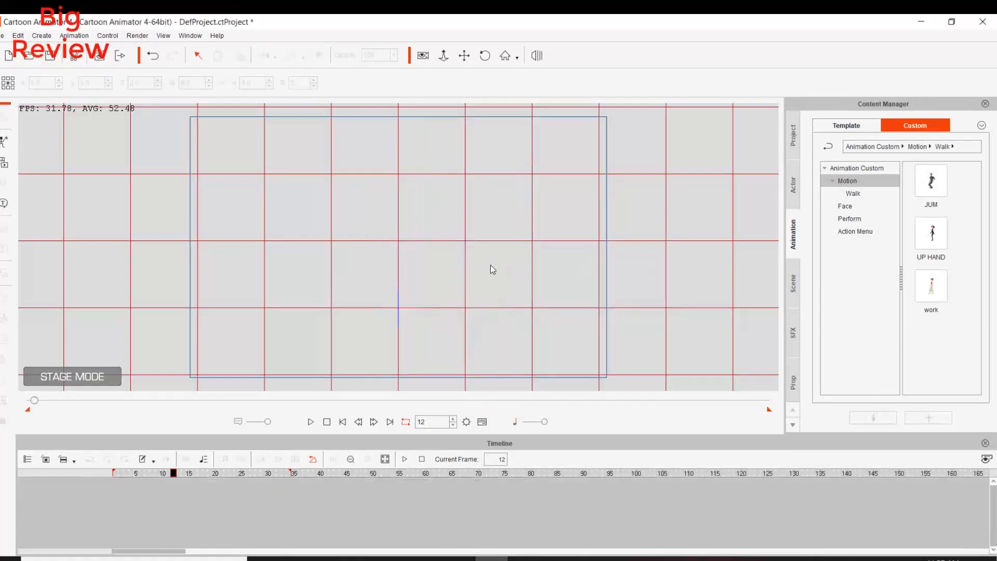
pyautogui.click(793, 185)
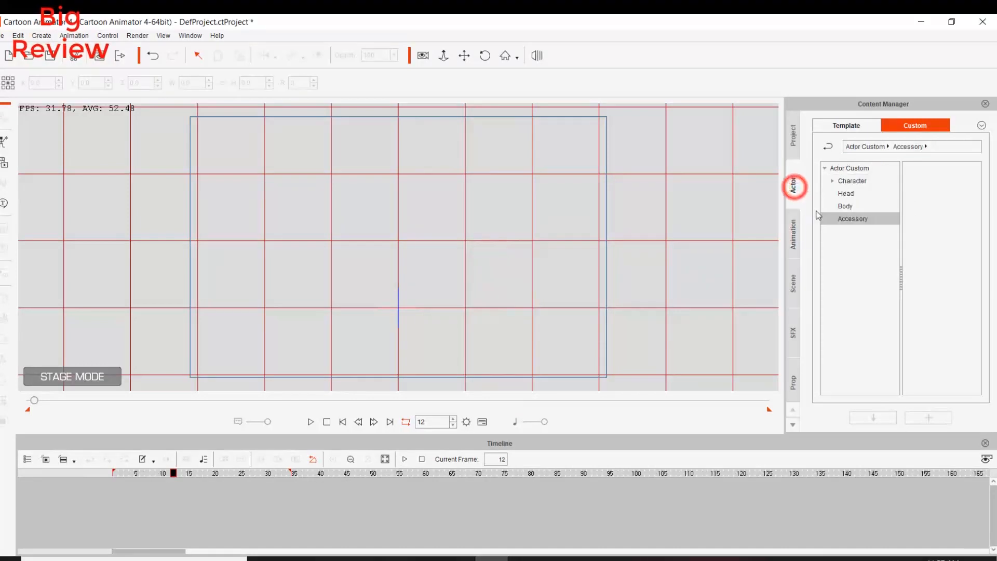
pyautogui.click(857, 125)
pyautogui.scroll(-5, 948, 270)
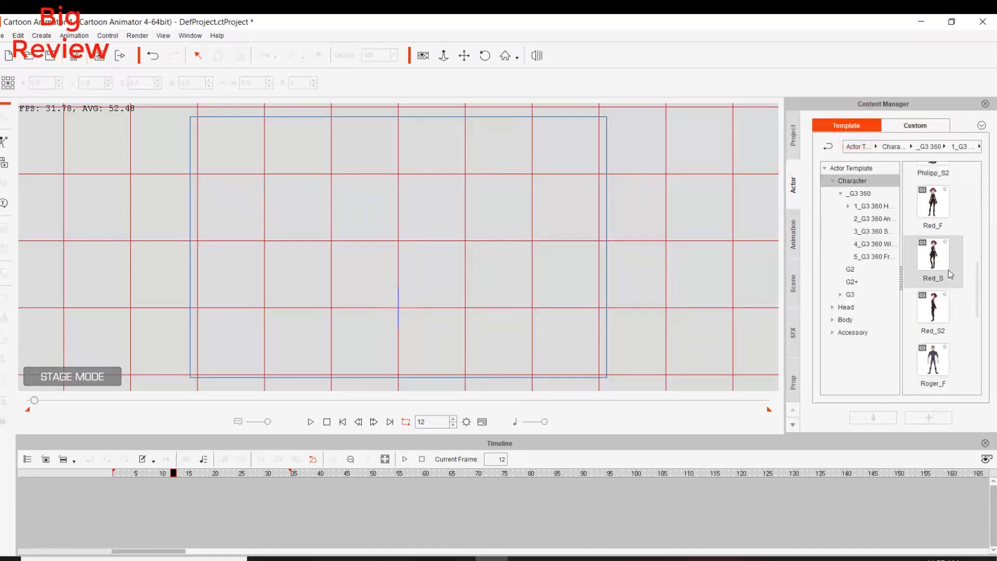
pyautogui.scroll(-2, 949, 269)
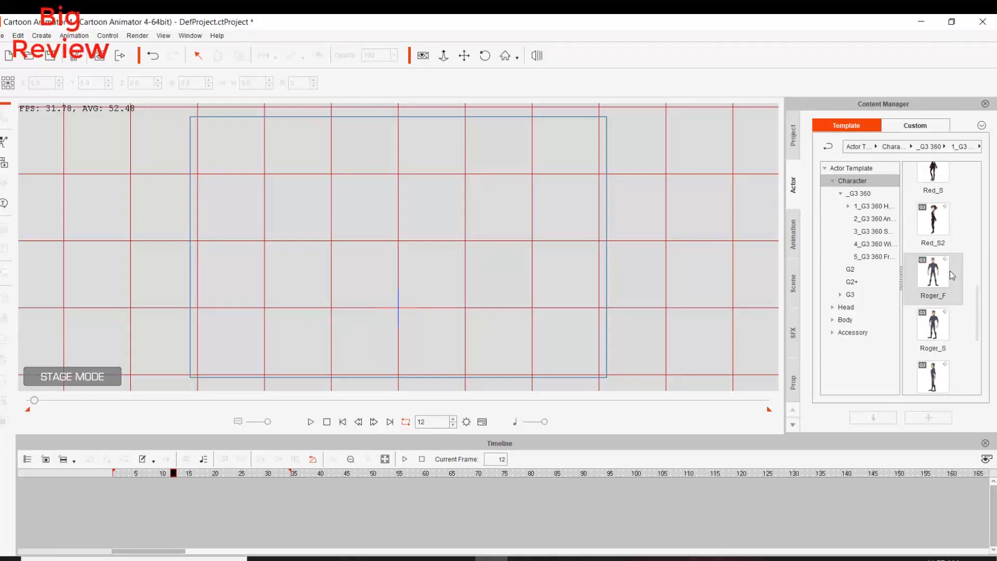
pyautogui.scroll(-2, 944, 318)
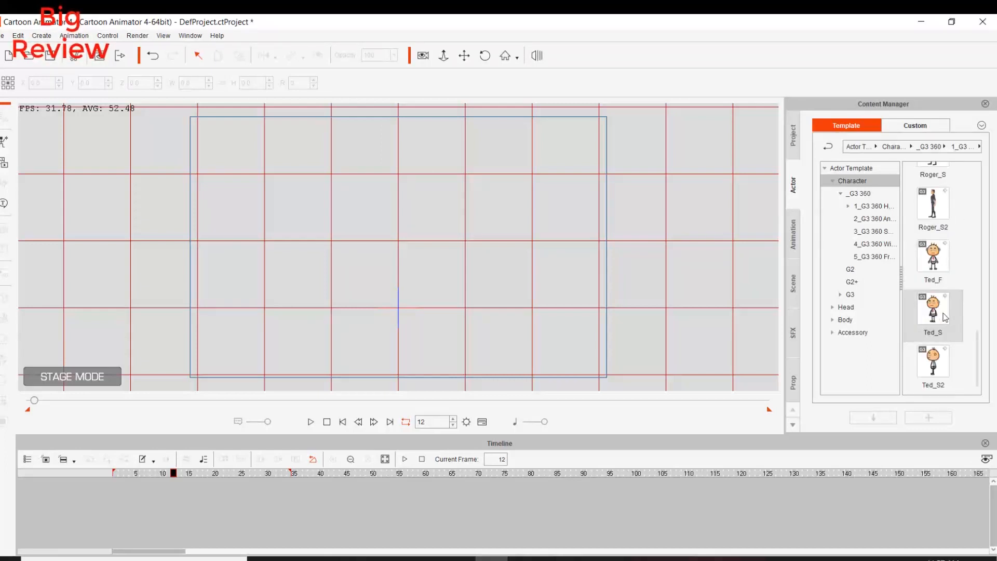
pyautogui.moveTo(944, 216); pyautogui.dragTo(362, 193)
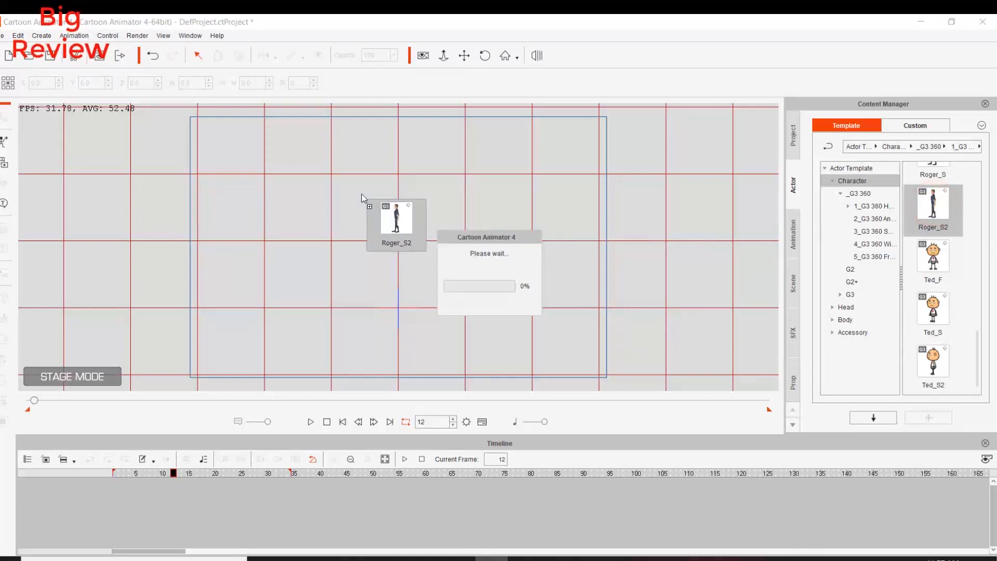
# Step: Move Roger_S2 near the stage centre, scale him to about 176.4 to fill the frame's height, and remove his object animation
pyautogui.moveTo(377, 191); pyautogui.dragTo(394, 255)
pyautogui.rightClick(387, 245)
pyautogui.click(438, 325)
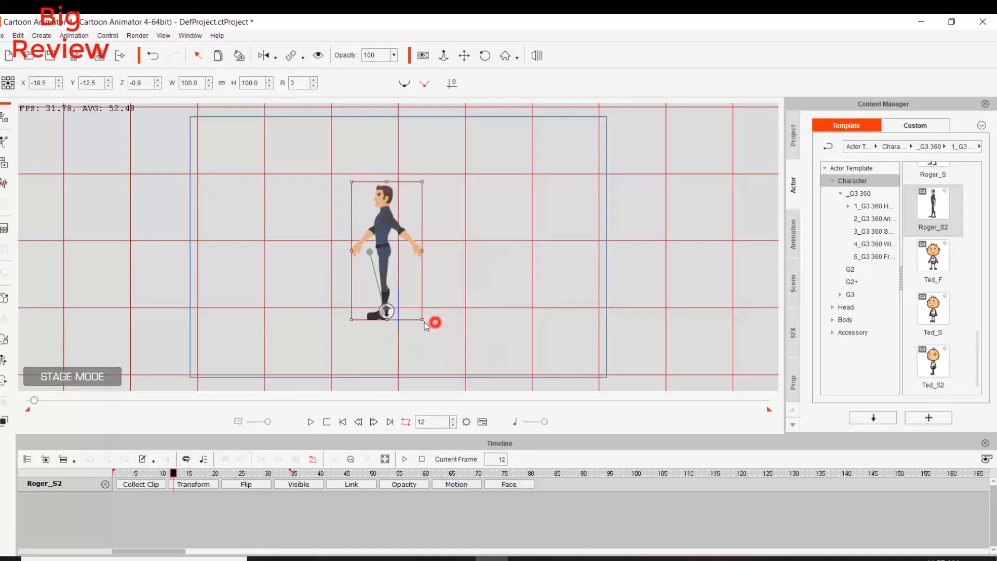
pyautogui.moveTo(419, 315); pyautogui.dragTo(469, 359)
pyautogui.moveTo(372, 190); pyautogui.dragTo(383, 224)
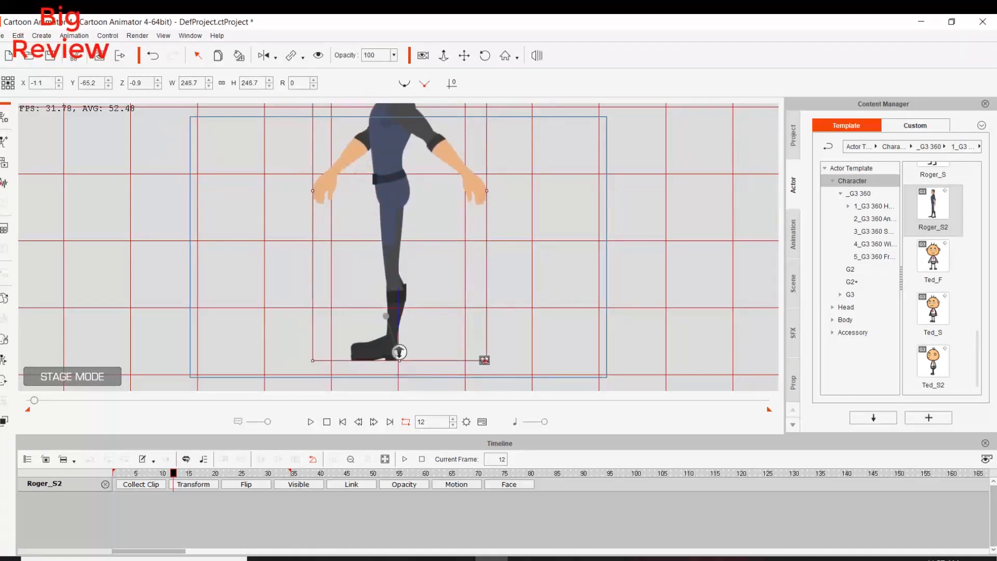
pyautogui.moveTo(484, 360); pyautogui.dragTo(461, 358)
pyautogui.rightClick(398, 223)
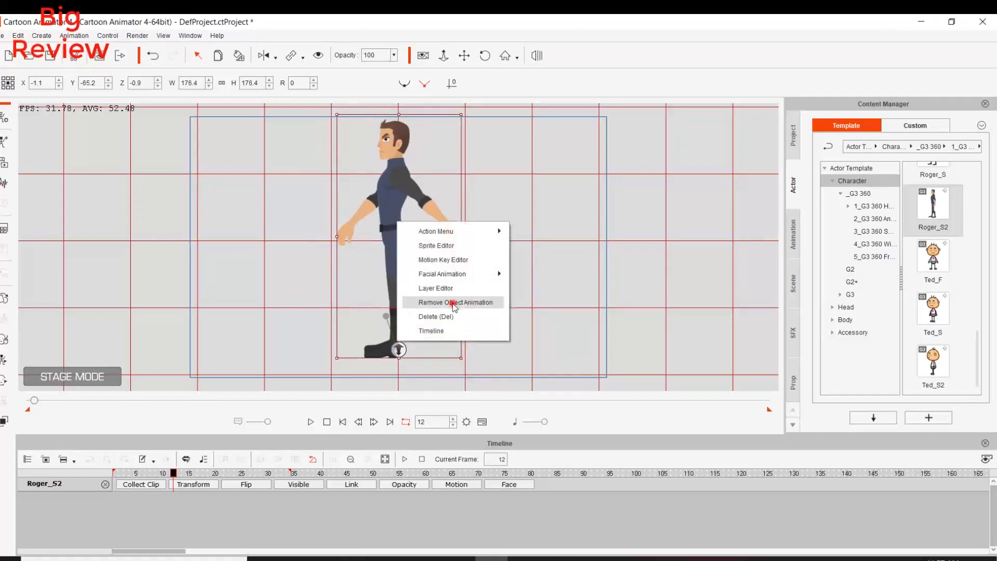
pyautogui.click(451, 303)
# Step: Apply the custom UP HAND motion to Roger_S2 and return to frame 1
pyautogui.click(909, 125)
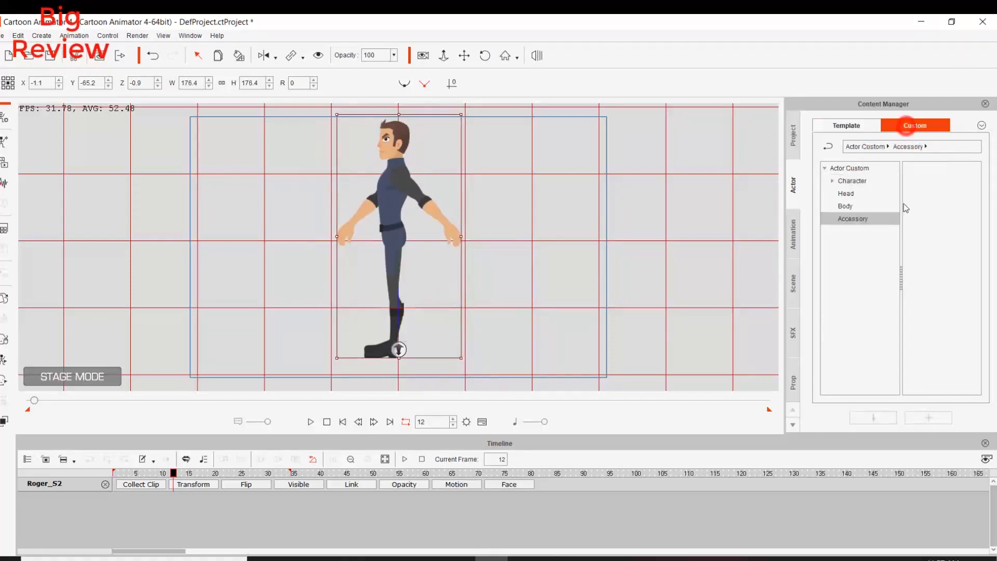
pyautogui.click(794, 236)
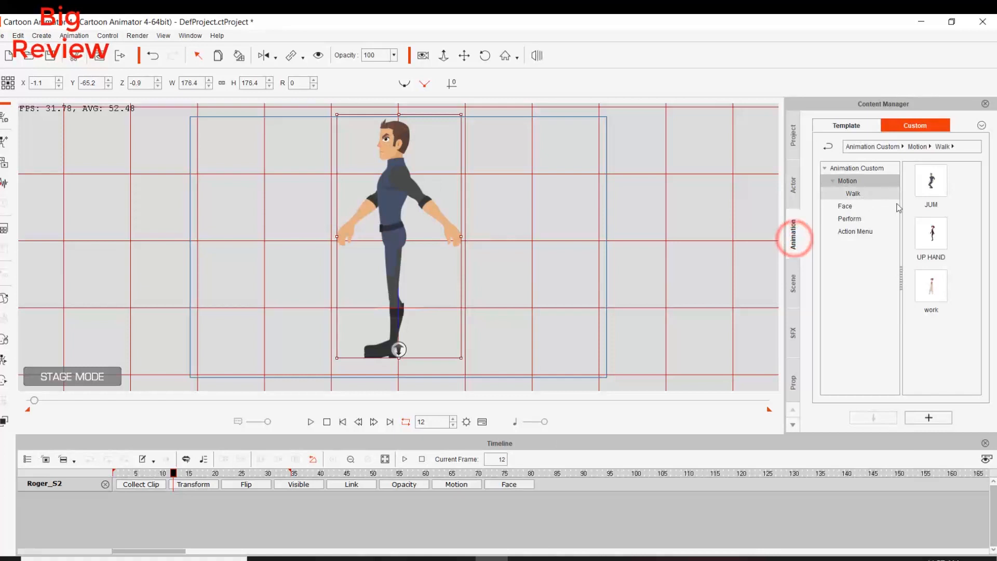
pyautogui.moveTo(934, 236); pyautogui.dragTo(387, 208)
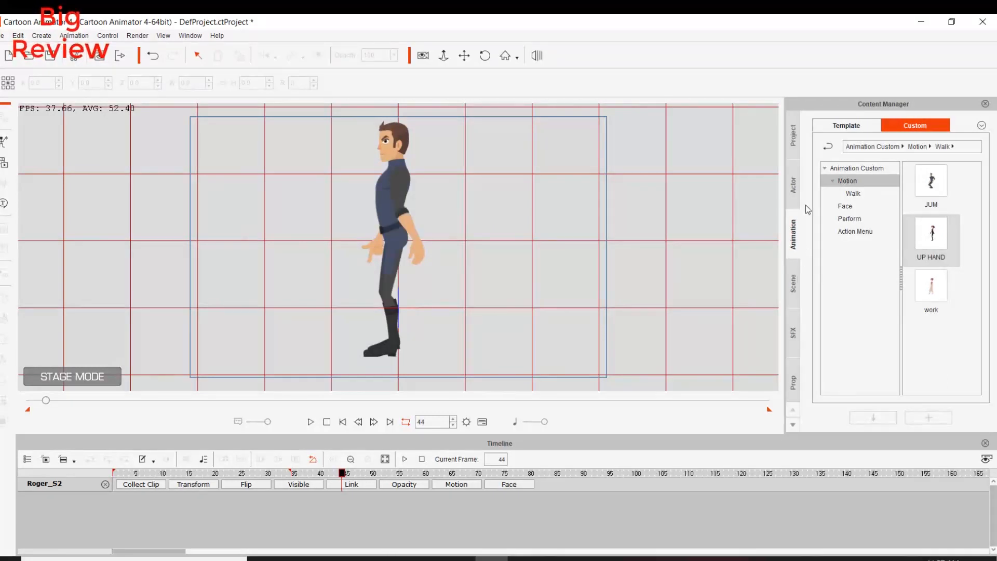
pyautogui.moveTo(46, 400); pyautogui.dragTo(29, 400)
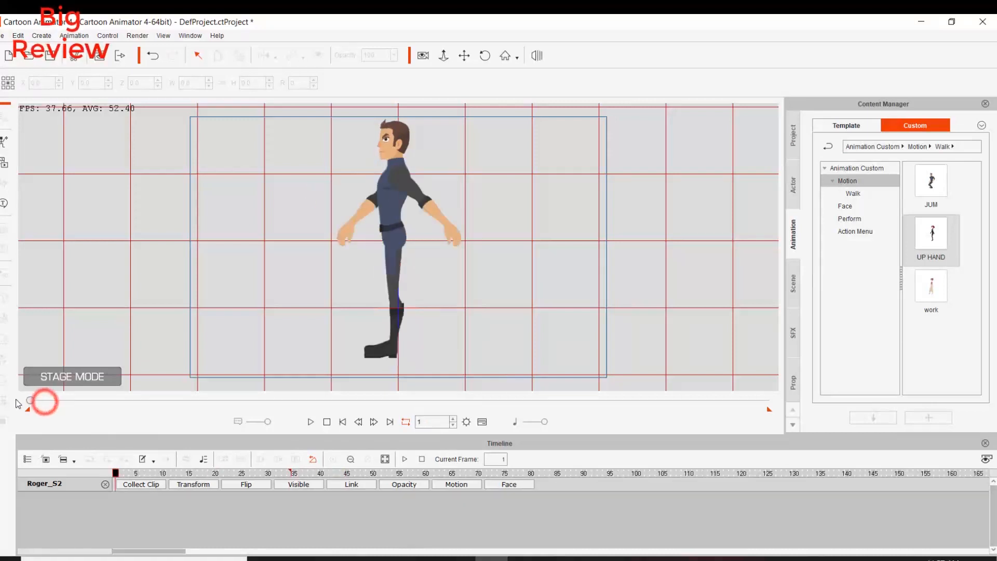
# Step: Add the Martha_S2 actor template behind Roger_S2 and scale her to about 206.8 to match his height
pyautogui.click(797, 187)
pyautogui.click(855, 130)
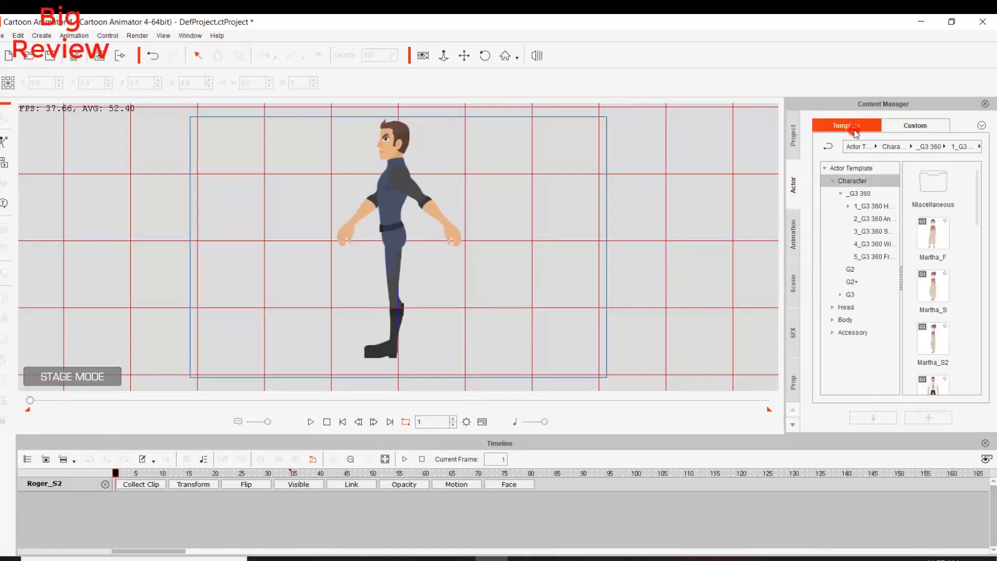
pyautogui.moveTo(942, 333); pyautogui.dragTo(492, 172)
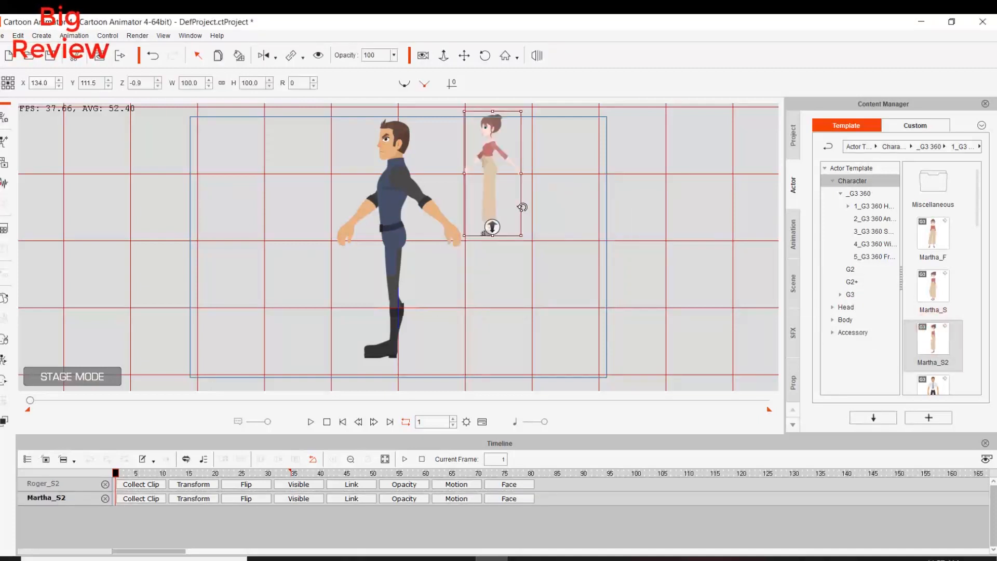
pyautogui.moveTo(517, 237); pyautogui.dragTo(494, 160)
pyautogui.moveTo(566, 146); pyautogui.dragTo(582, 125)
# Step: Add the Red_S actor template in front of Roger_S2, enlarge her to about his height, and position her just inside the frame
pyautogui.scroll(-5, 914, 312)
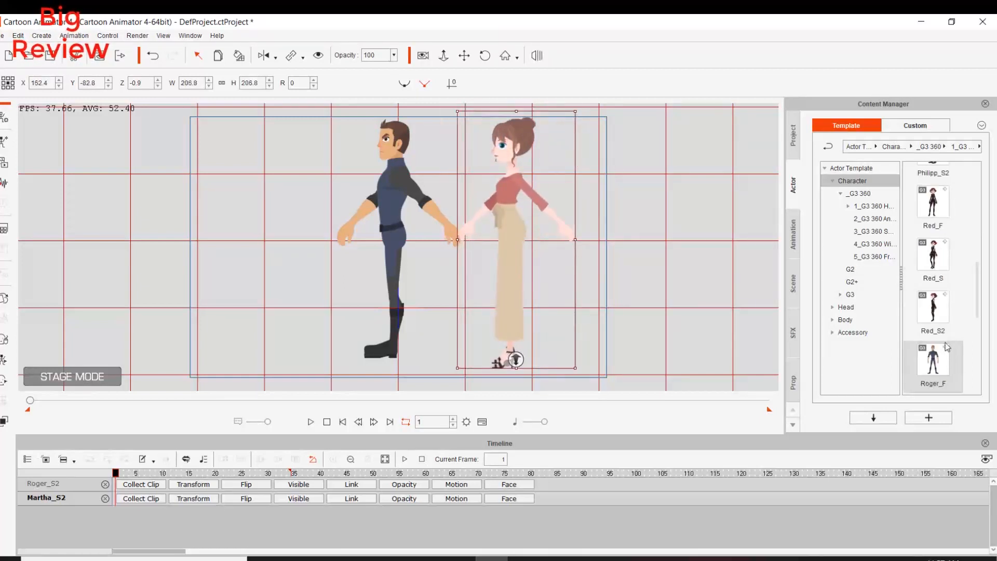
pyautogui.moveTo(945, 261); pyautogui.dragTo(225, 234)
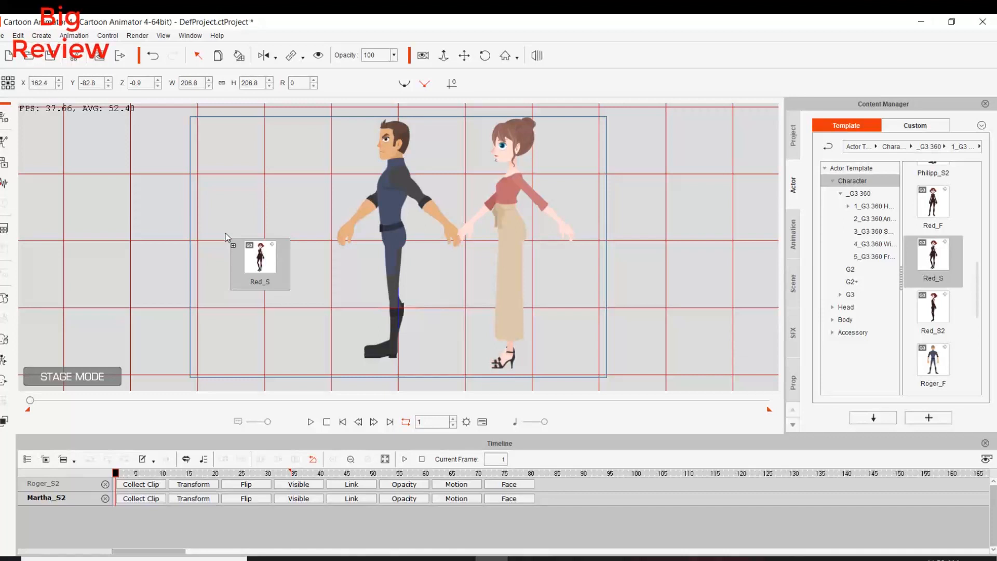
pyautogui.moveTo(227, 237); pyautogui.dragTo(228, 237)
pyautogui.moveTo(289, 177); pyautogui.dragTo(354, 103)
pyautogui.moveTo(234, 200); pyautogui.dragTo(236, 259)
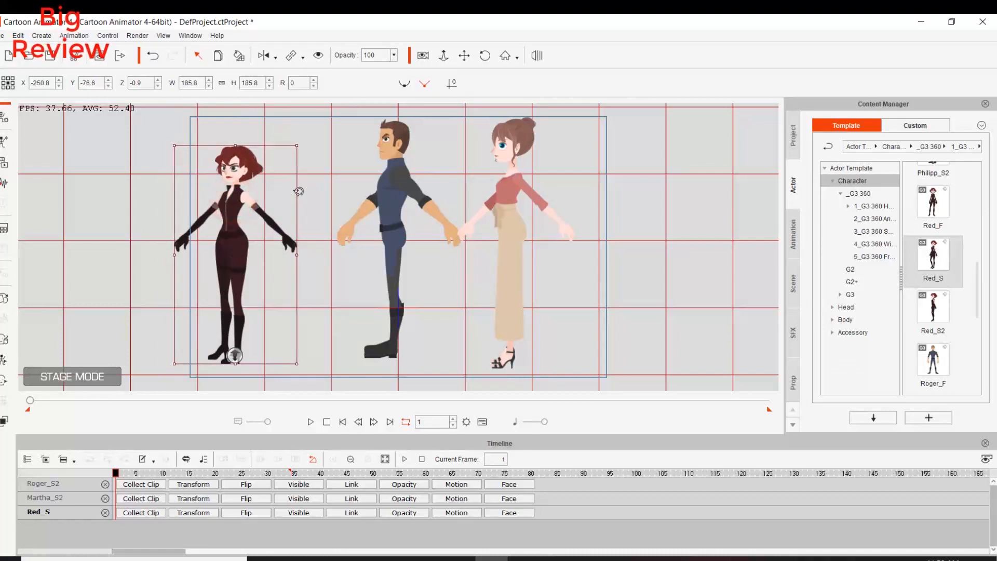
pyautogui.moveTo(297, 147); pyautogui.dragTo(307, 111)
pyautogui.moveTo(254, 201); pyautogui.dragTo(278, 200)
pyautogui.click(614, 213)
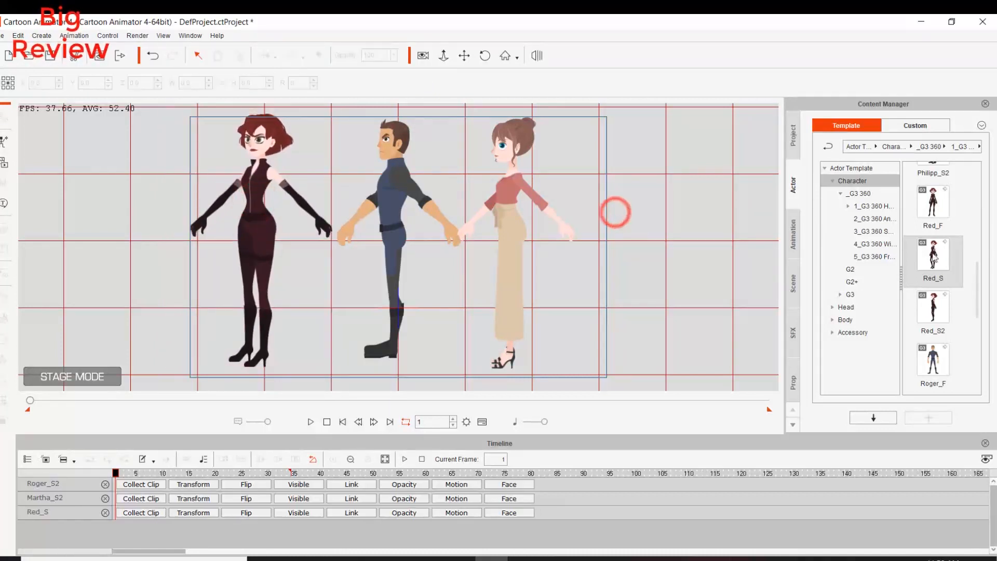
# Step: Apply the custom UP HAND motion to Red_S and return to frame 1
pyautogui.click(918, 124)
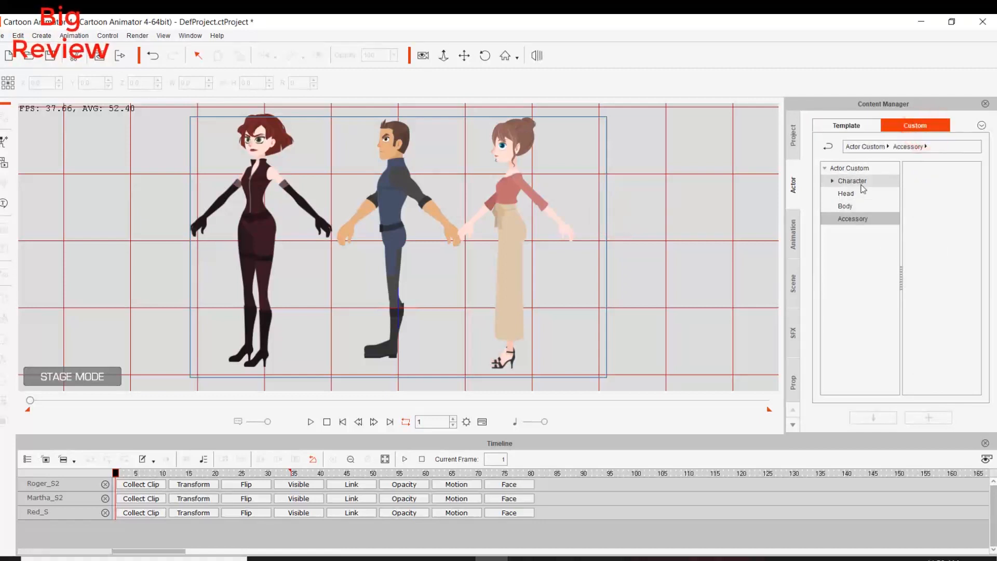
pyautogui.click(793, 233)
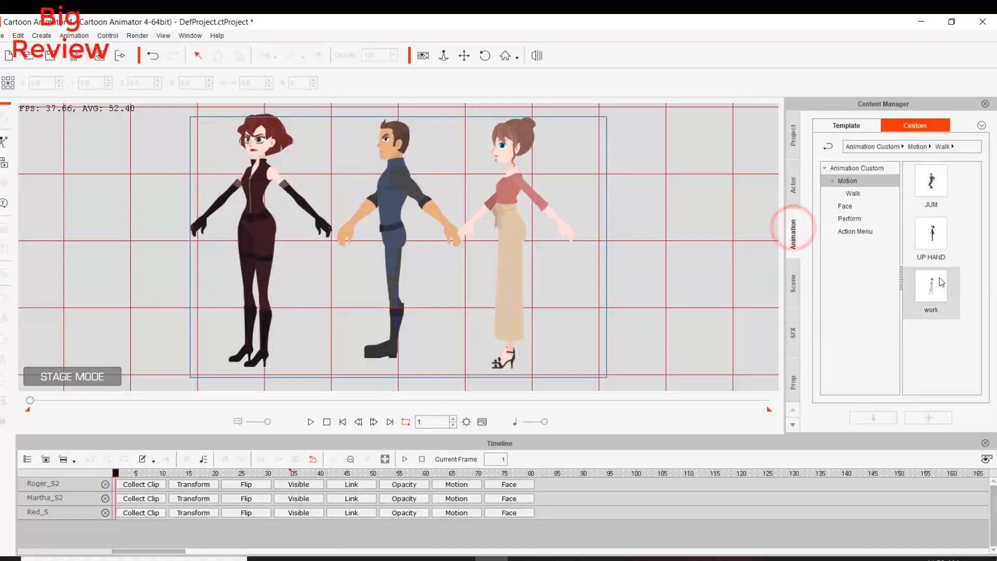
pyautogui.moveTo(934, 232); pyautogui.dragTo(258, 225)
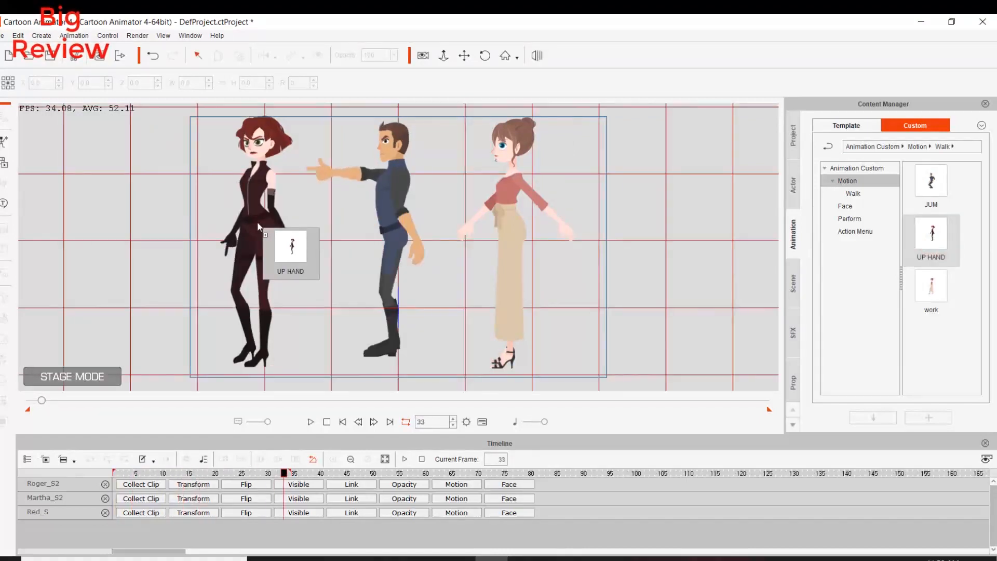
pyautogui.moveTo(43, 402); pyautogui.dragTo(30, 400)
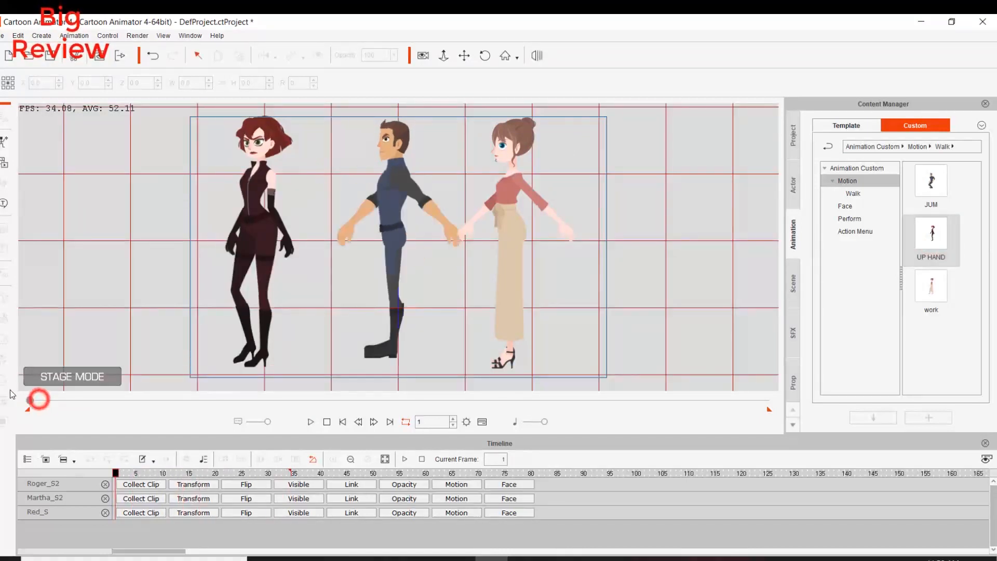
# Step: Apply the custom UP HAND motion to Martha_S2 and return to frame 1
pyautogui.moveTo(940, 249); pyautogui.dragTo(501, 223)
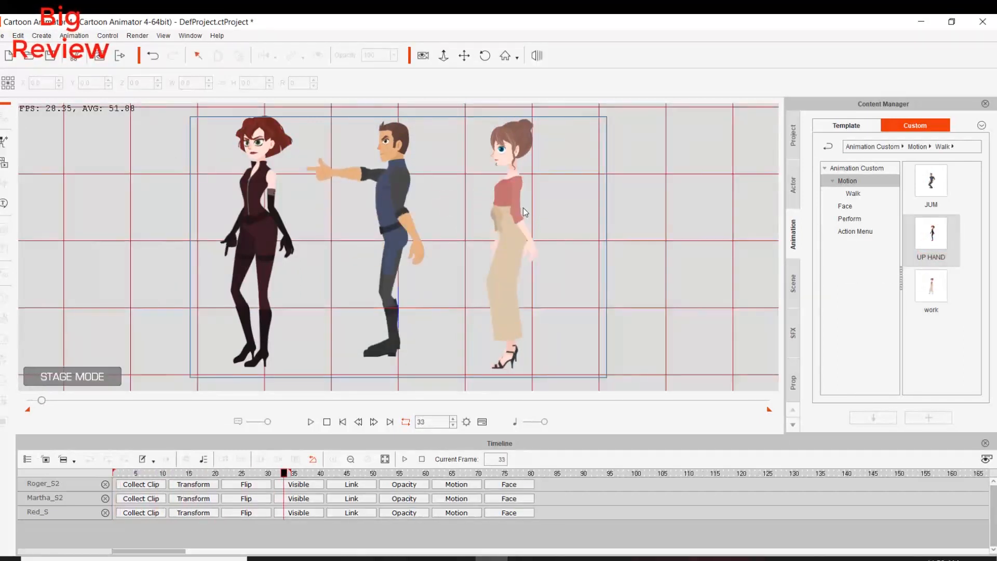
pyautogui.click(487, 275)
pyautogui.moveTo(37, 400); pyautogui.dragTo(18, 403)
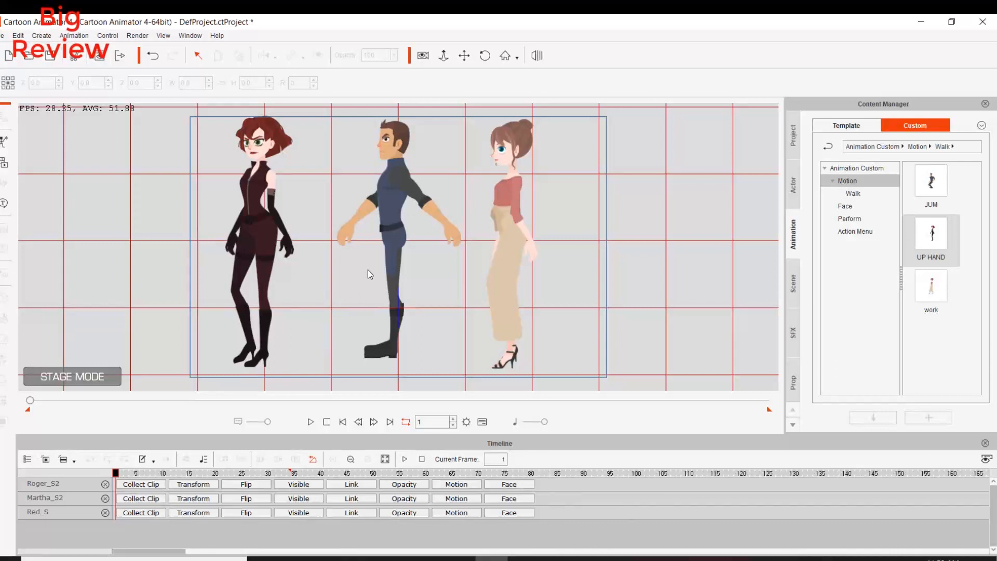
pyautogui.click(390, 239)
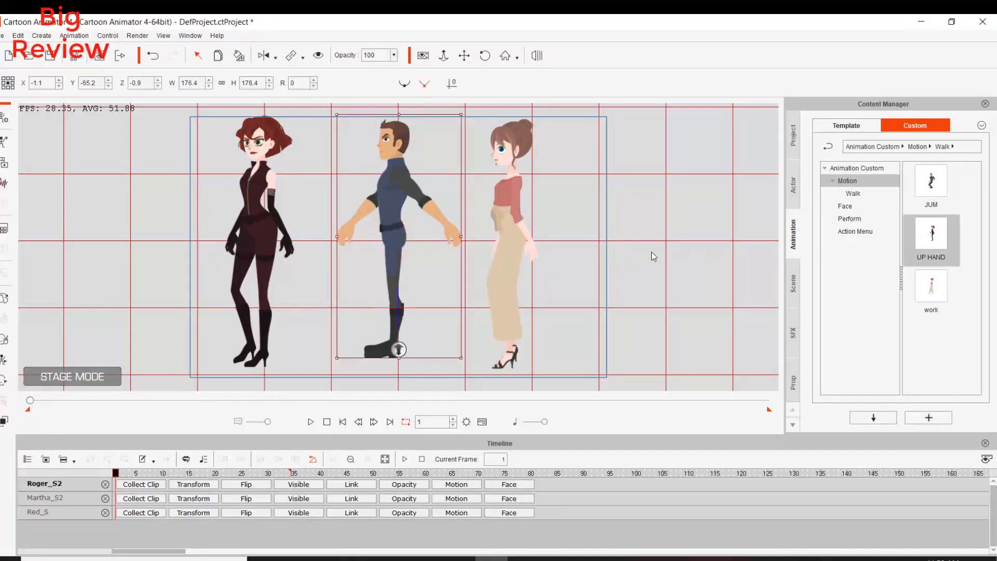
pyautogui.click(609, 230)
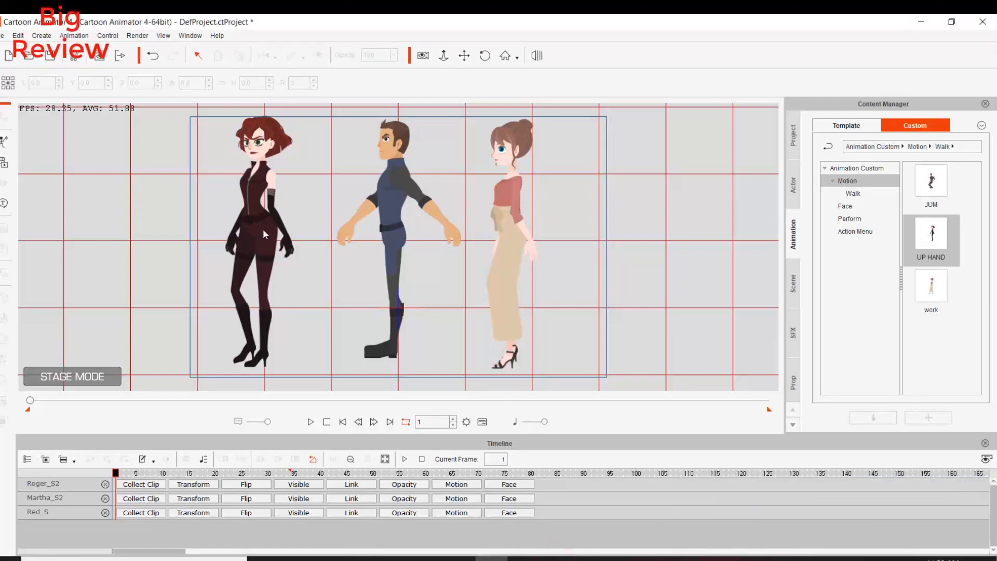
pyautogui.click(387, 208)
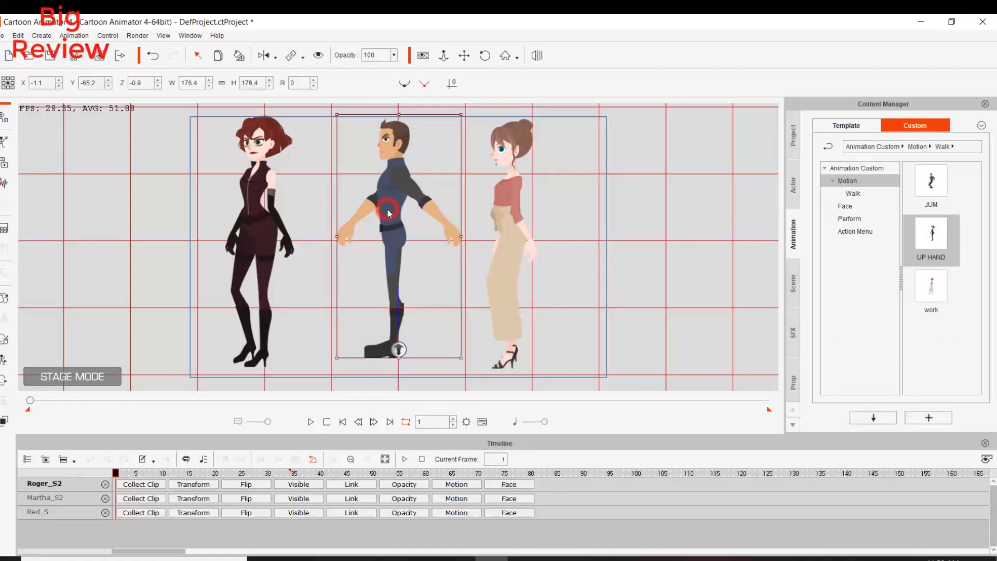
pyautogui.click(497, 211)
pyautogui.moveTo(29, 401)
pyautogui.mouseDown()
pyautogui.moveTo(53, 398)
pyautogui.moveTo(22, 401)
pyautogui.mouseUp()
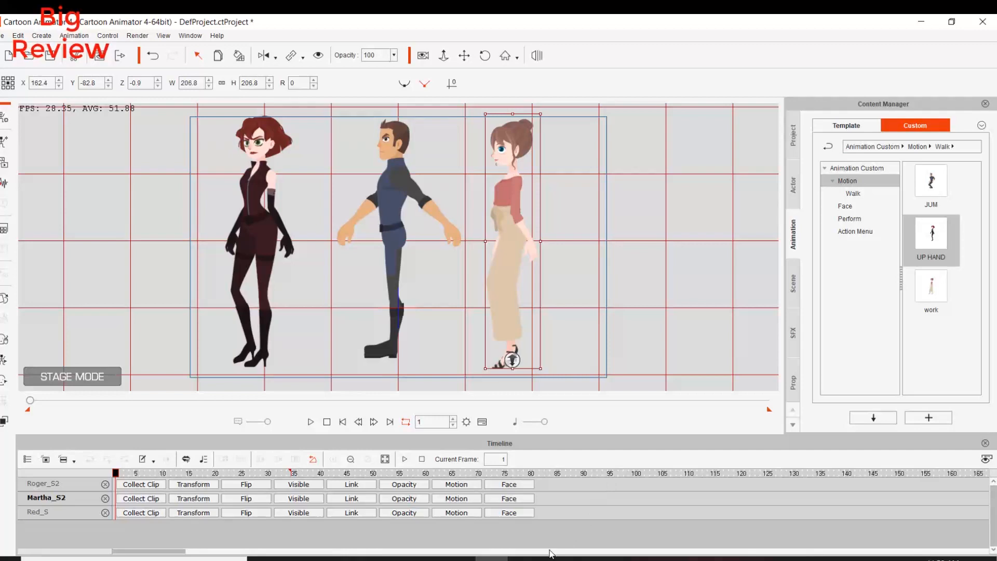
pyautogui.press('F10')
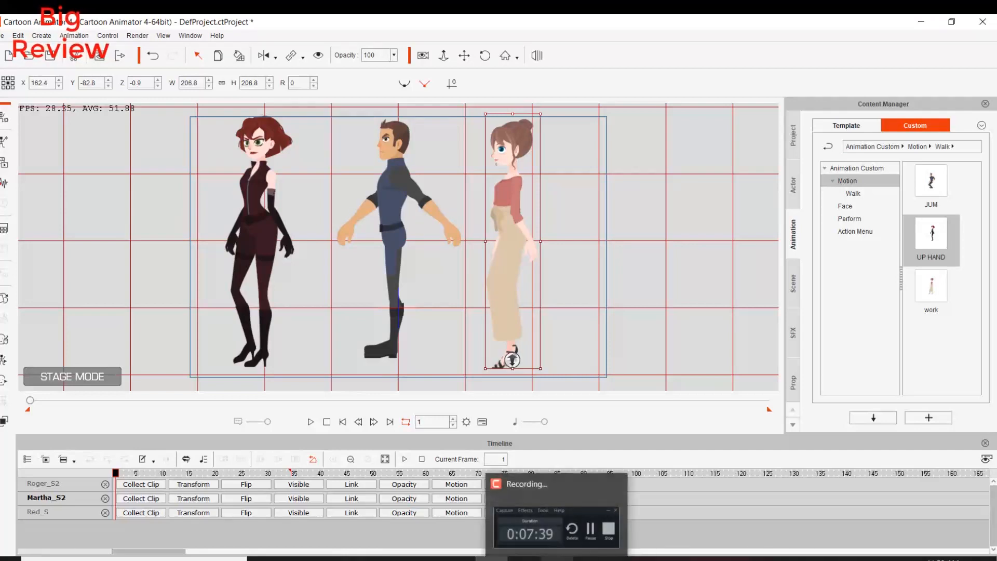